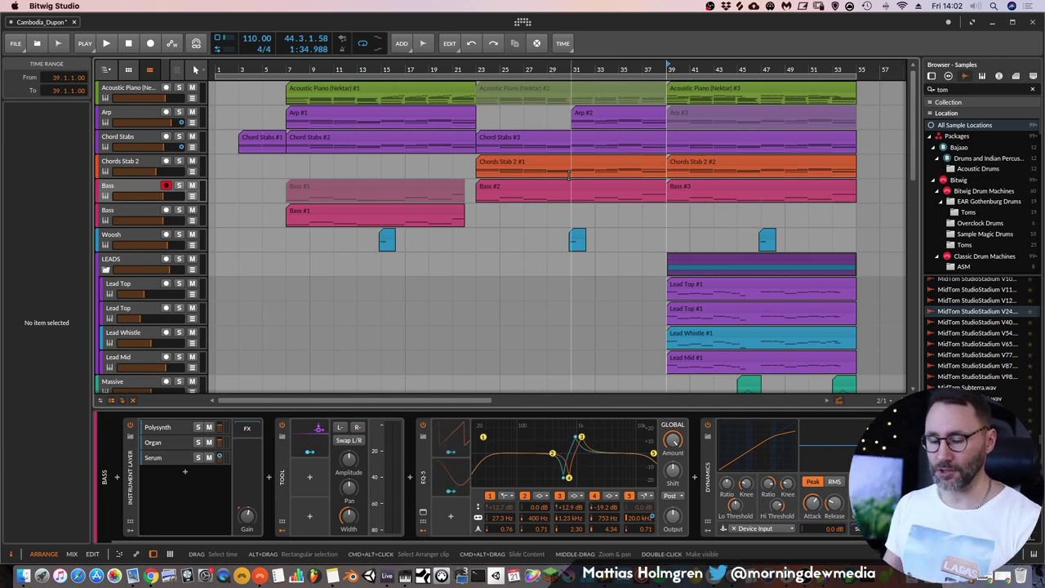
Toggle between the mixer and arrangement layouts, then bring the Bitwig project back to the front
{"action": "key", "text": "alt+2"}
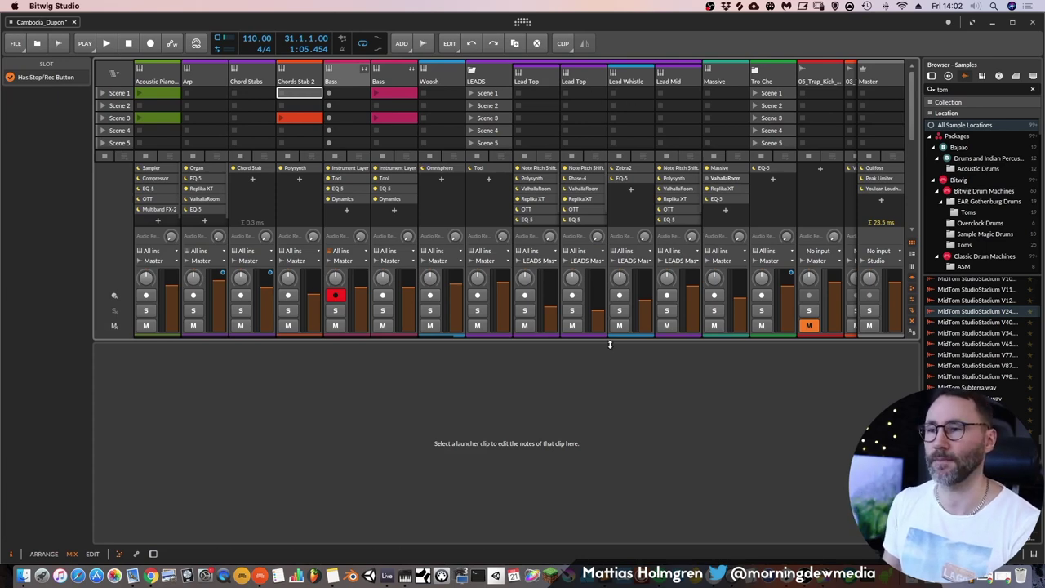
{"action": "key", "text": "alt+1"}
{"action": "left_click", "coordinate": [387, 577]}
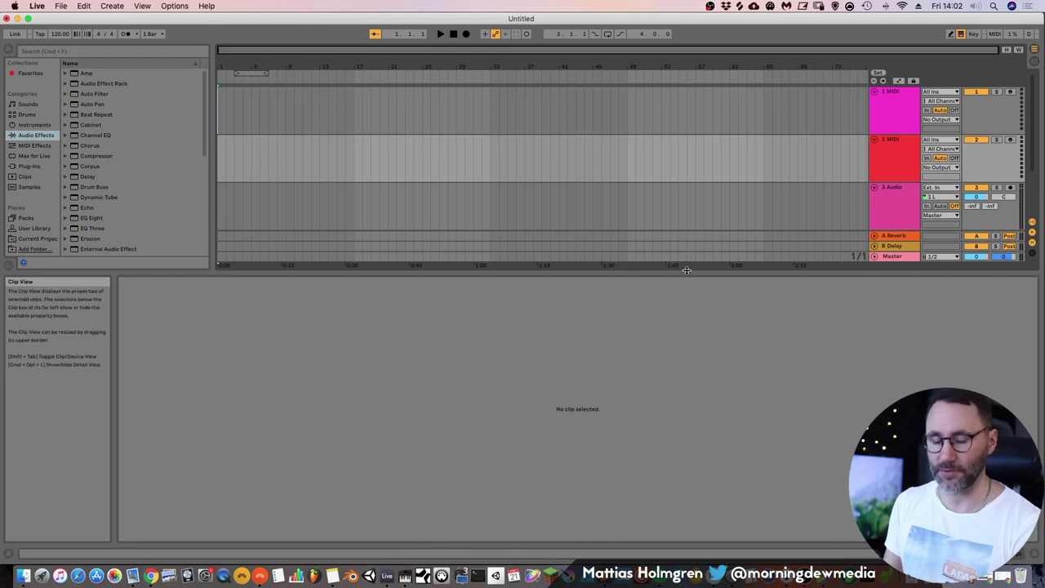
{"action": "left_click", "coordinate": [1033, 62]}
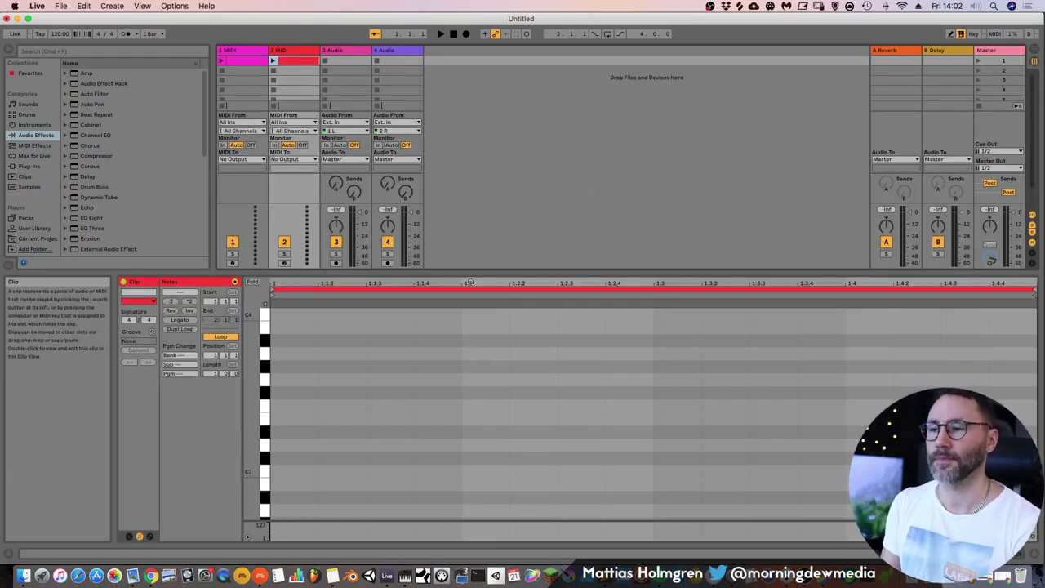
{"action": "key", "text": "Tab"}
{"action": "left_click", "coordinate": [260, 576]}
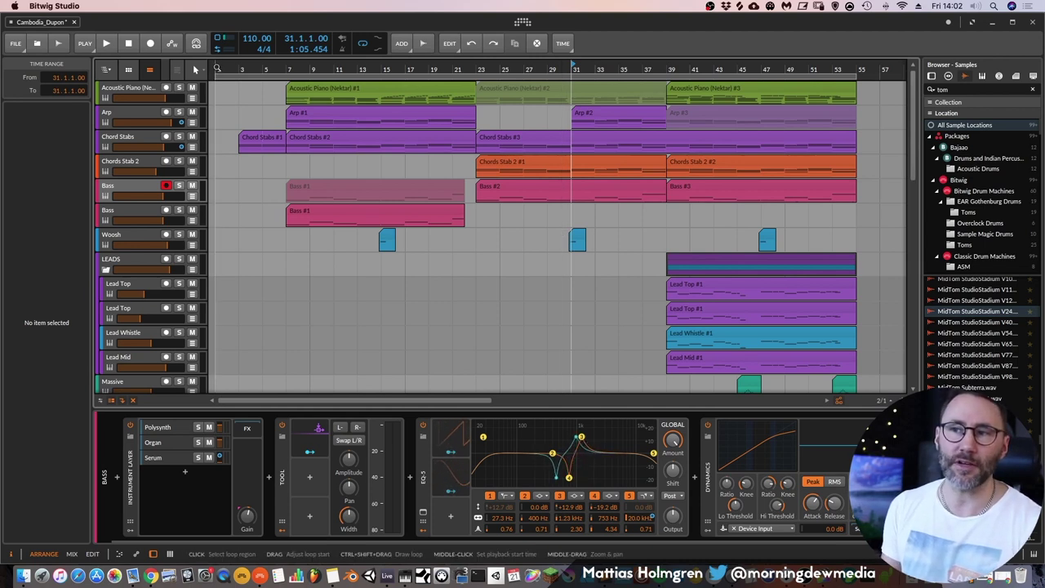
Play the arrangement from bar 1, stop, then move playback to bar 55 and show the mixer layout
{"action": "left_click", "coordinate": [217, 68]}
{"action": "key", "text": "space"}
{"action": "key", "text": "space"}
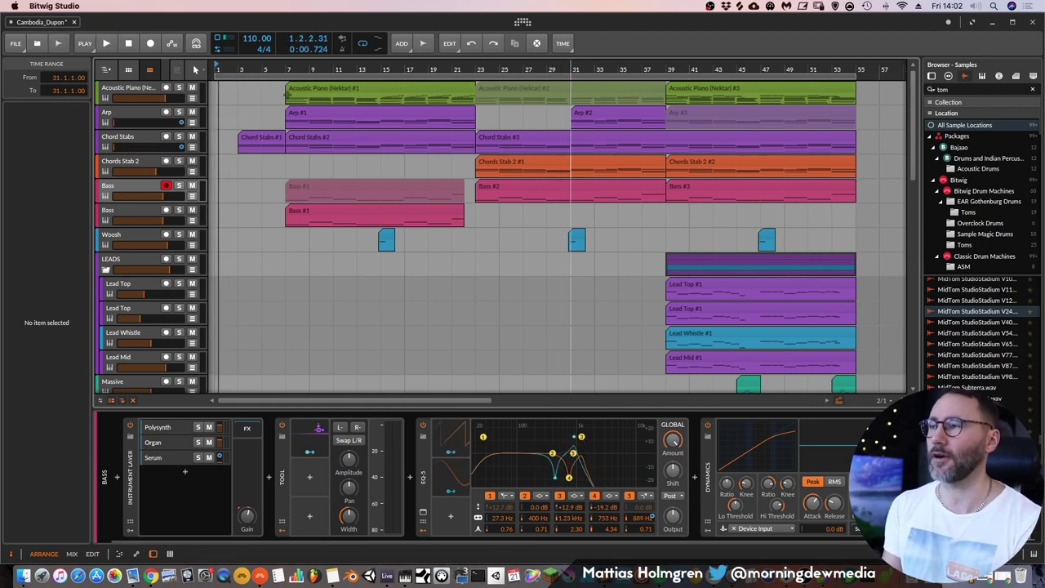
{"action": "left_click", "coordinate": [857, 69]}
{"action": "key", "text": "space"}
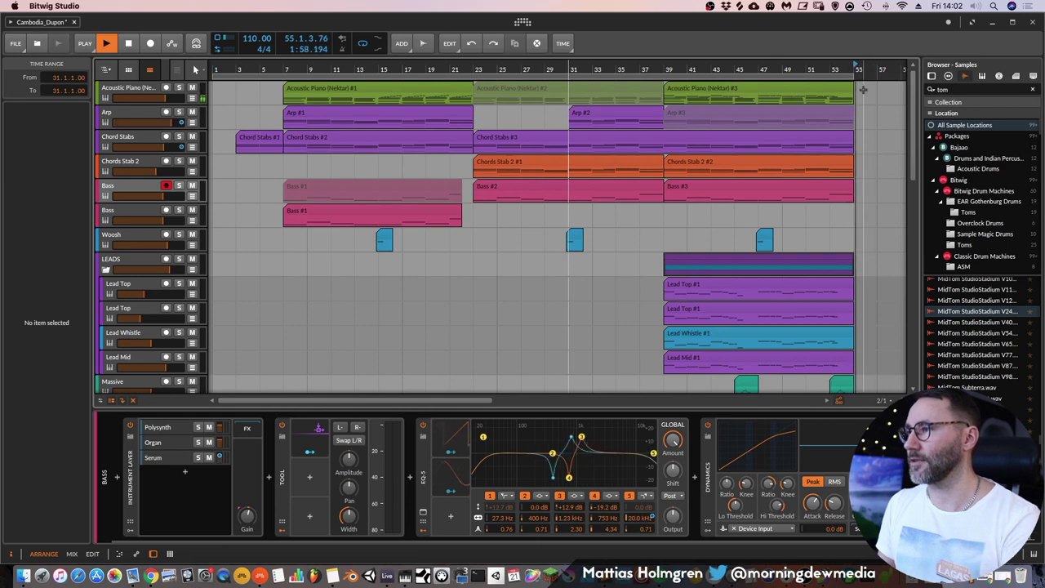
{"action": "key", "text": "space"}
{"action": "left_click_drag", "start_coordinate": [914, 102], "coordinate": [904, 59]}
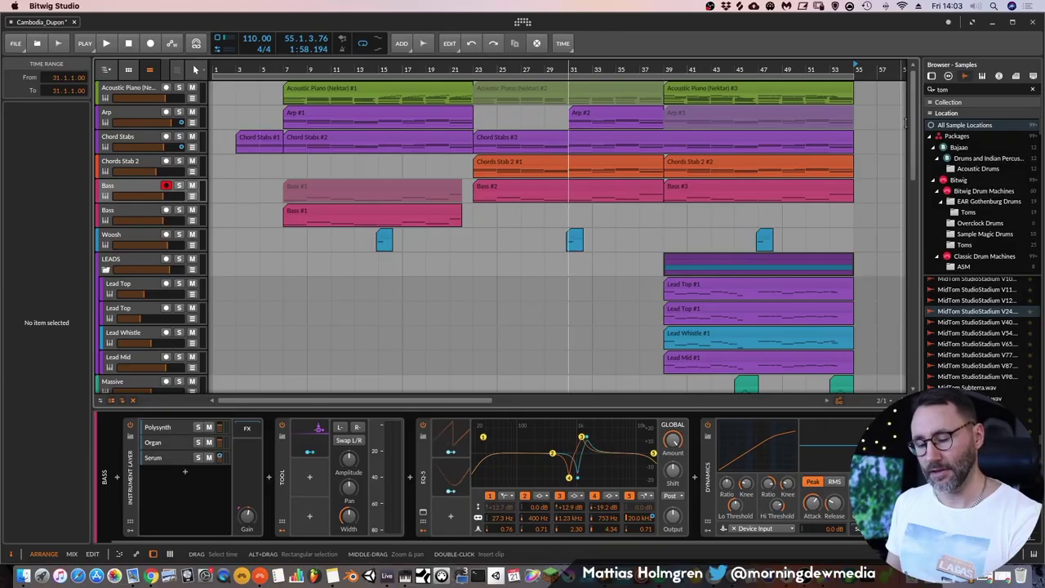
{"action": "key", "text": "alt+2"}
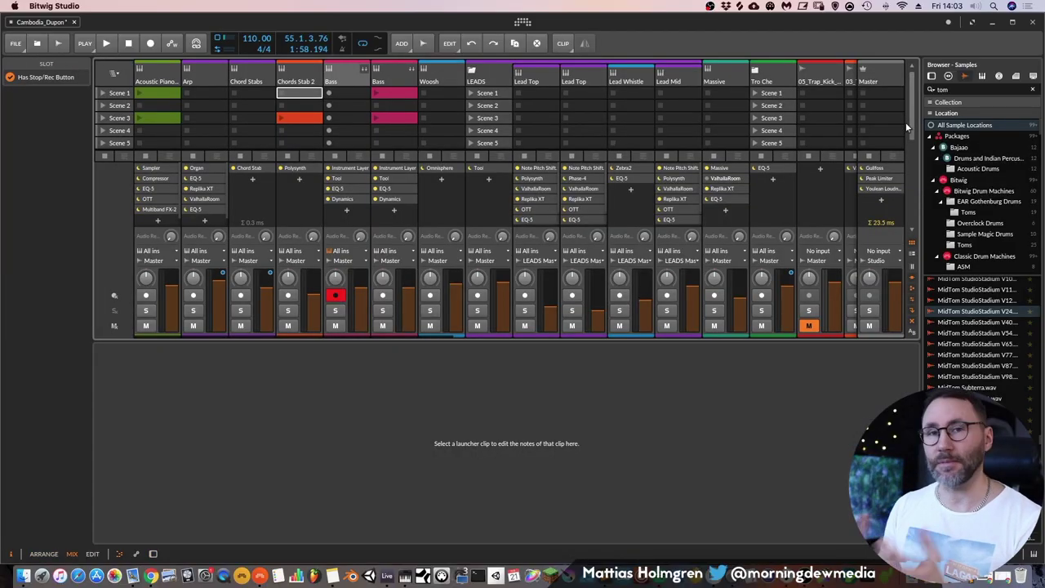
Open the Acoustic Piano Scene 1 clip's notes, then flip between layouts, ending on the arrangement
{"action": "left_click", "coordinate": [172, 97]}
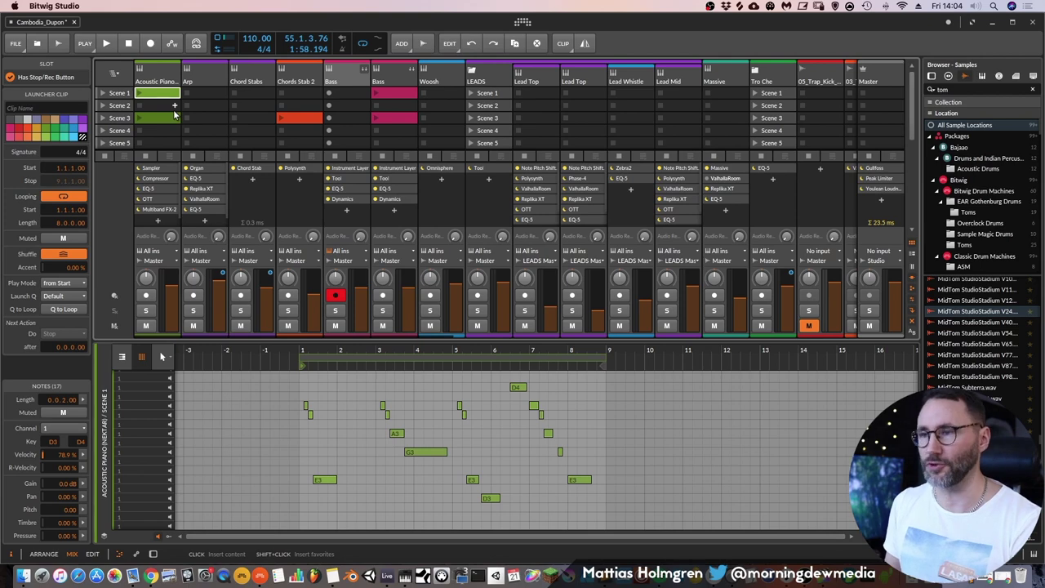
{"action": "key", "text": "alt+1"}
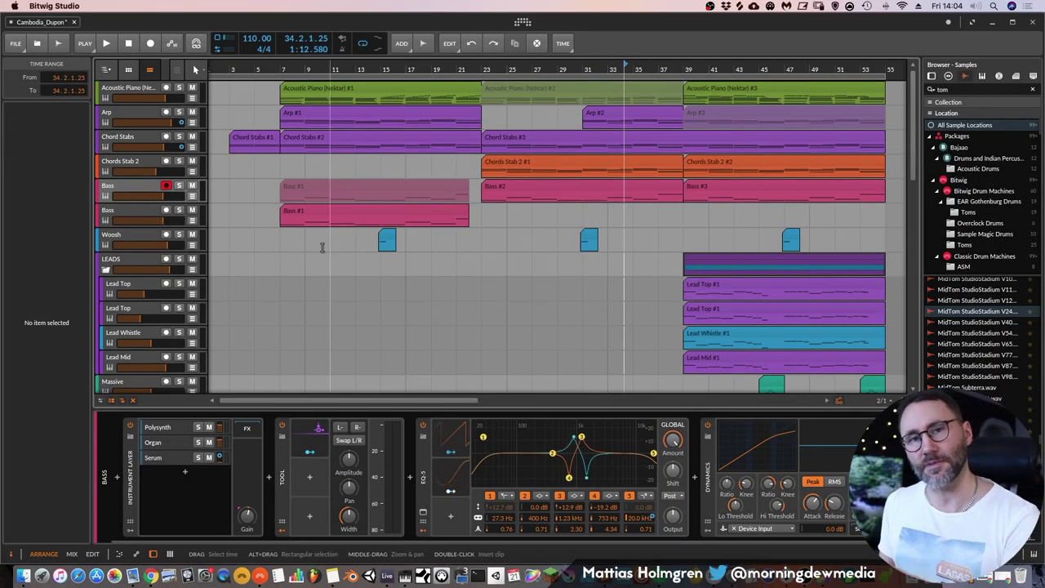
{"action": "key", "text": "alt+2"}
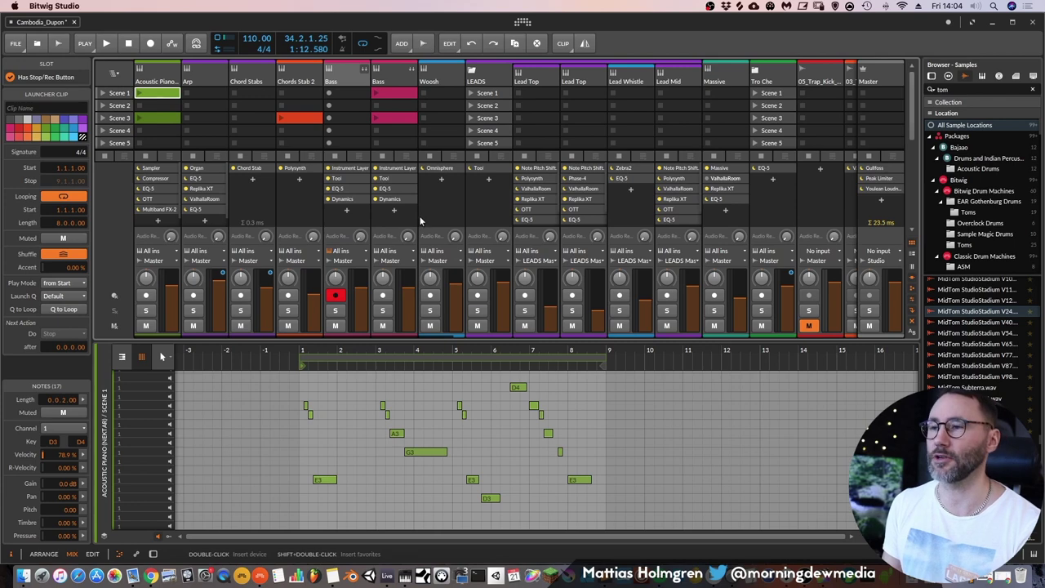
{"action": "key", "text": "alt+1"}
Zoom the timeline so the song shows from bar 1 and start playback
{"action": "left_click_drag", "start_coordinate": [502, 71], "coordinate": [587, 126]}
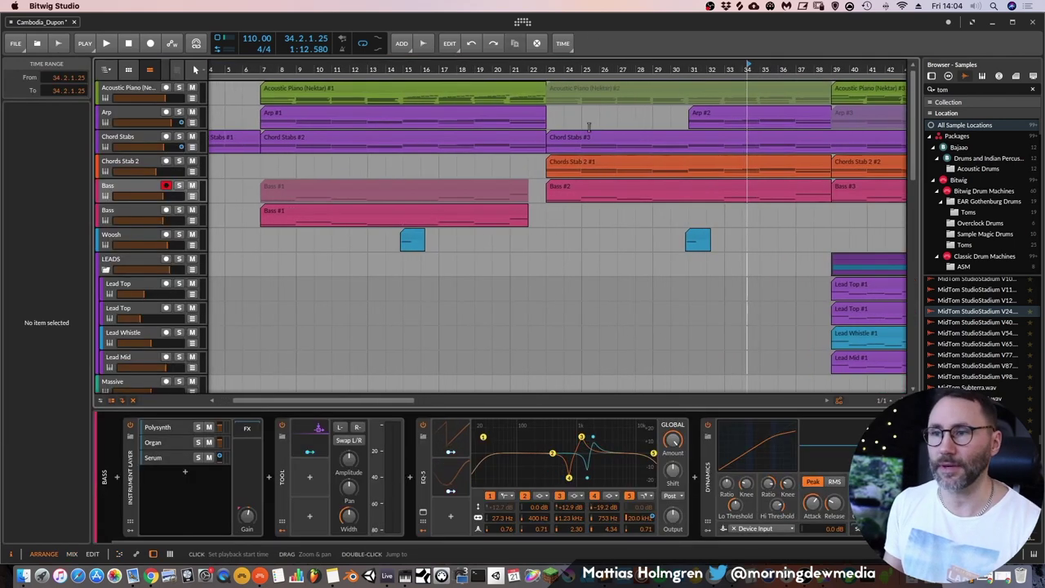
{"action": "left_click_drag", "start_coordinate": [475, 65], "coordinate": [254, 82]}
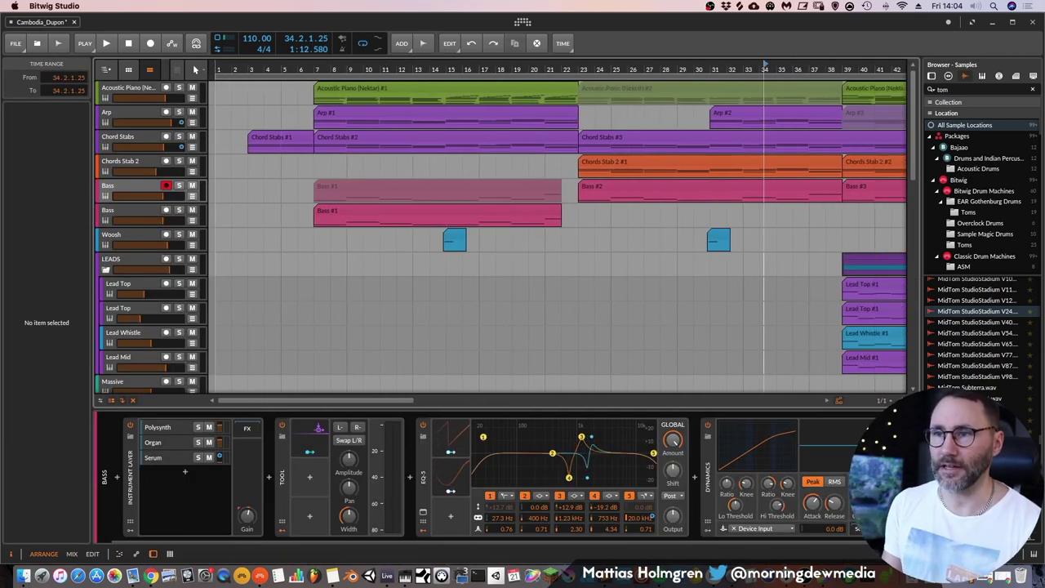
{"action": "key", "text": "space"}
{"action": "scroll", "coordinate": [326, 259], "scroll_direction": "down", "scroll_amount": 10}
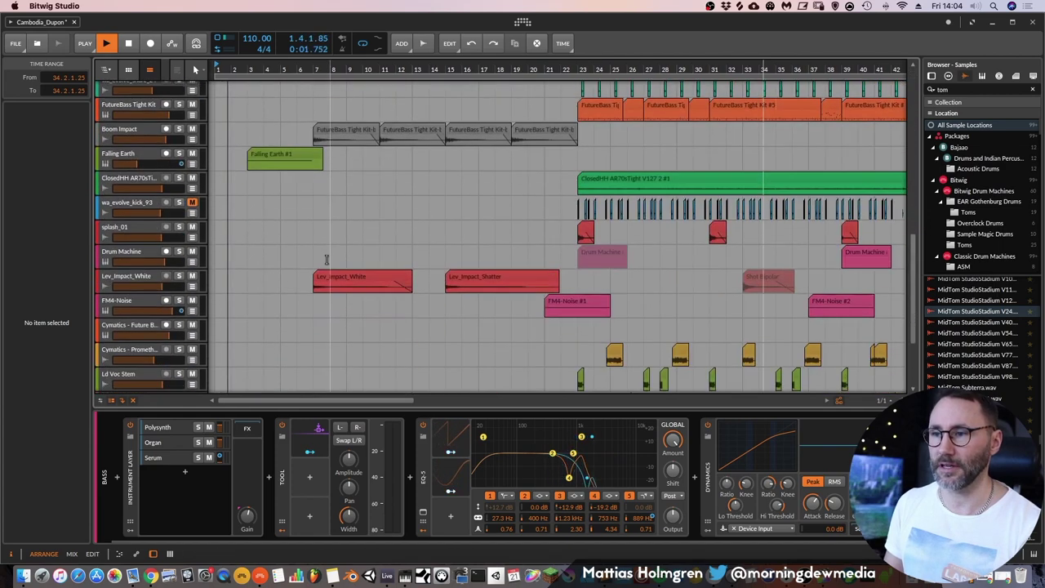
{"action": "scroll", "coordinate": [327, 258], "scroll_direction": "up", "scroll_amount": 10}
Toggle the mixer and arrangement layouts, restart playback, and show the clip launcher beside the tracks
{"action": "key", "text": "alt+2"}
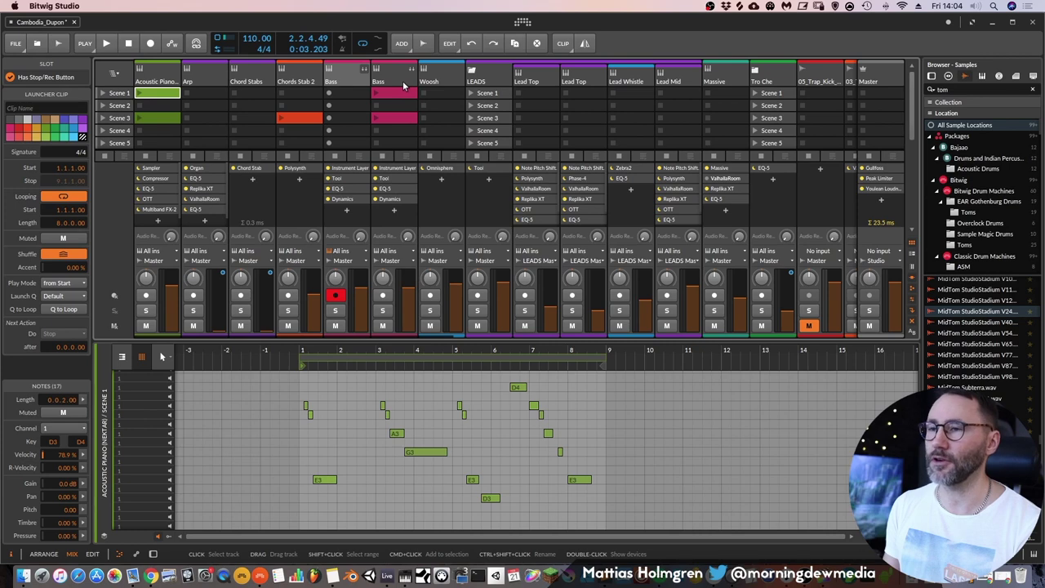
{"action": "key", "text": "alt+1"}
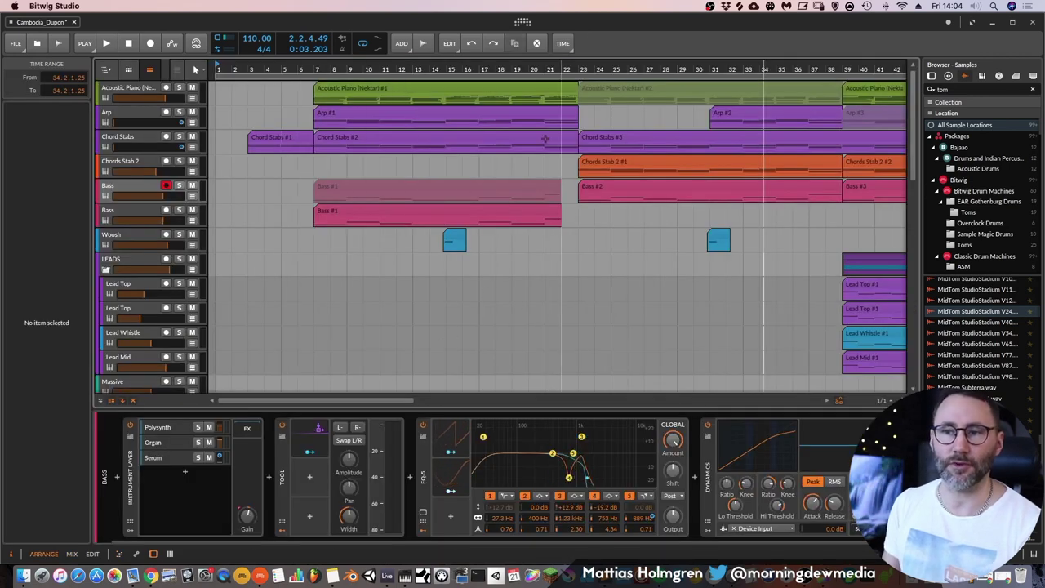
{"action": "key", "text": "alt+2"}
{"action": "key", "text": "space"}
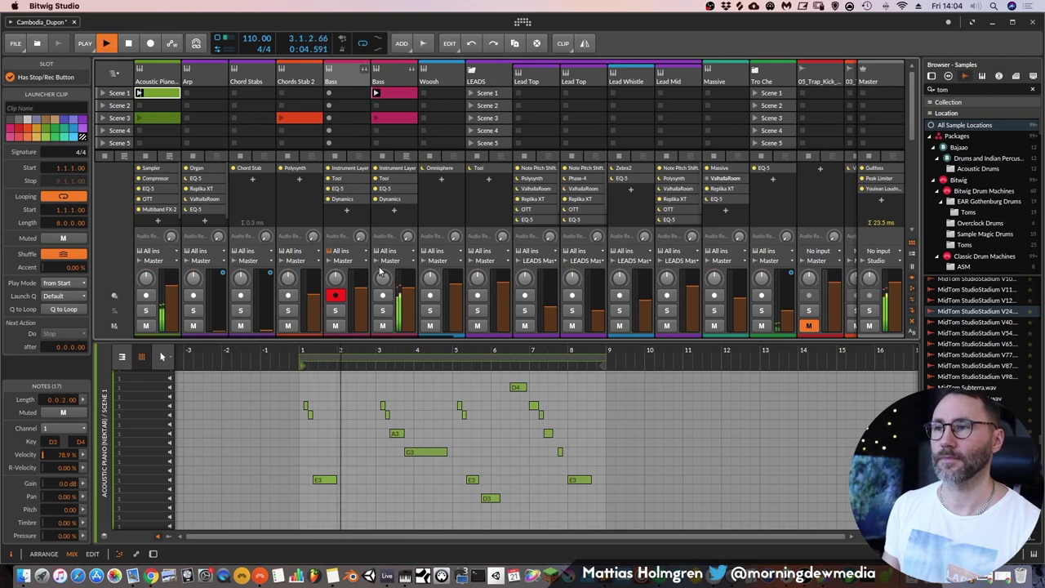
{"action": "key", "text": "alt+1"}
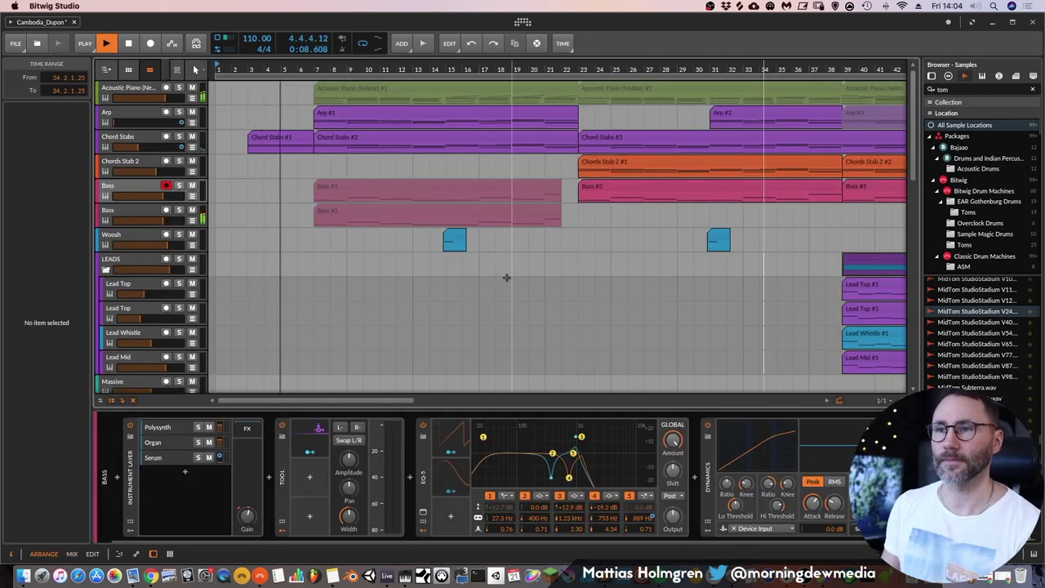
{"action": "left_click", "coordinate": [129, 72]}
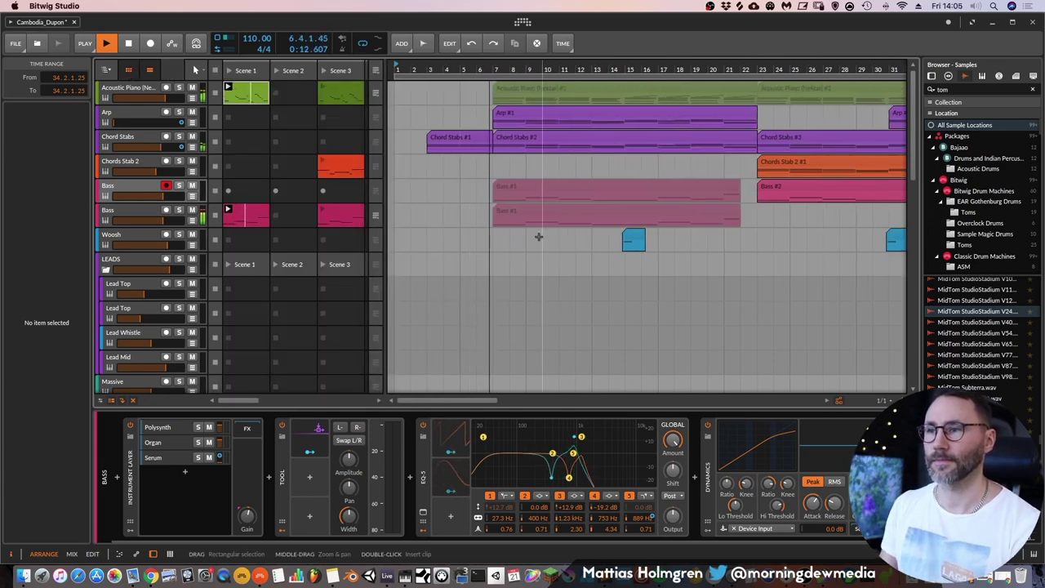
Scroll the arranger back to bar 1 while the song plays, then stop playback
{"action": "scroll", "coordinate": [510, 251], "scroll_direction": "down", "scroll_amount": 3}
{"action": "scroll", "coordinate": [510, 252], "scroll_direction": "down", "scroll_amount": 10}
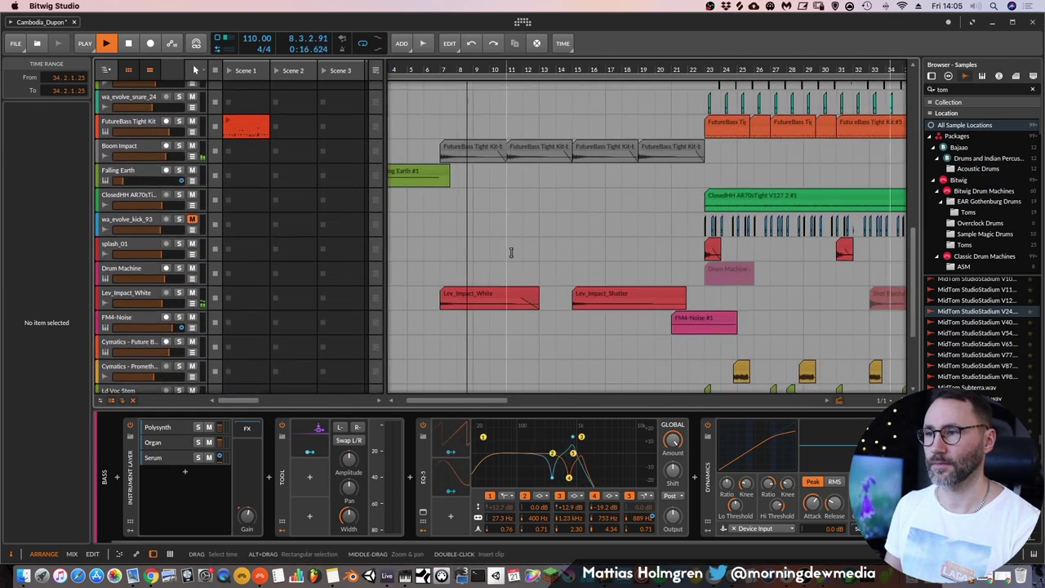
{"action": "scroll", "coordinate": [511, 253], "scroll_direction": "left", "scroll_amount": 3}
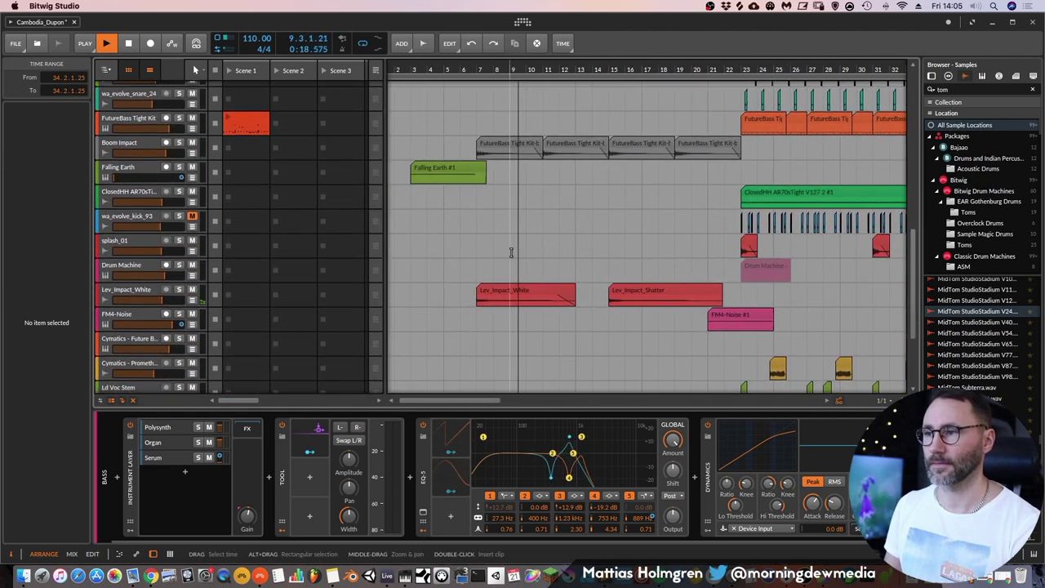
{"action": "scroll", "coordinate": [511, 252], "scroll_direction": "up", "scroll_amount": 1}
{"action": "scroll", "coordinate": [511, 252], "scroll_direction": "left", "scroll_amount": 2}
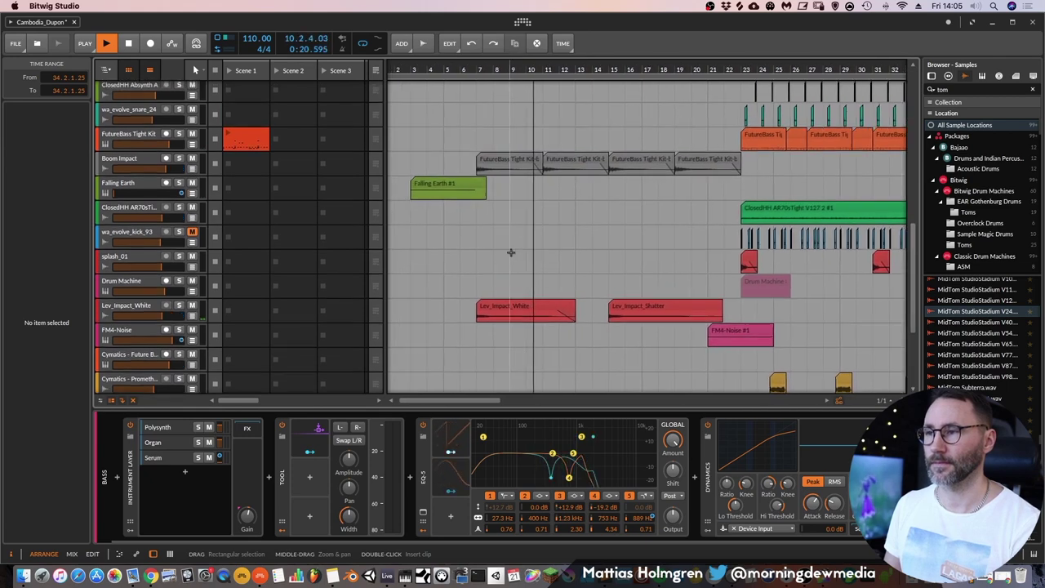
{"action": "scroll", "coordinate": [511, 252], "scroll_direction": "up", "scroll_amount": 1}
{"action": "scroll", "coordinate": [511, 252], "scroll_direction": "up", "scroll_amount": 10}
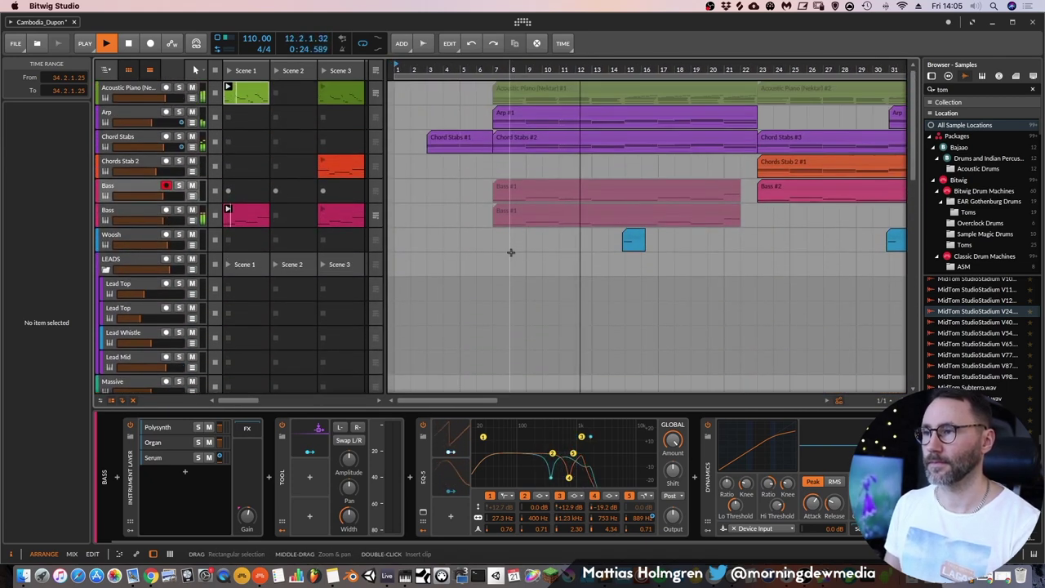
{"action": "scroll", "coordinate": [511, 252], "scroll_direction": "left", "scroll_amount": 2}
{"action": "scroll", "coordinate": [511, 252], "scroll_direction": "right", "scroll_amount": 2}
{"action": "scroll", "coordinate": [511, 252], "scroll_direction": "down", "scroll_amount": 1}
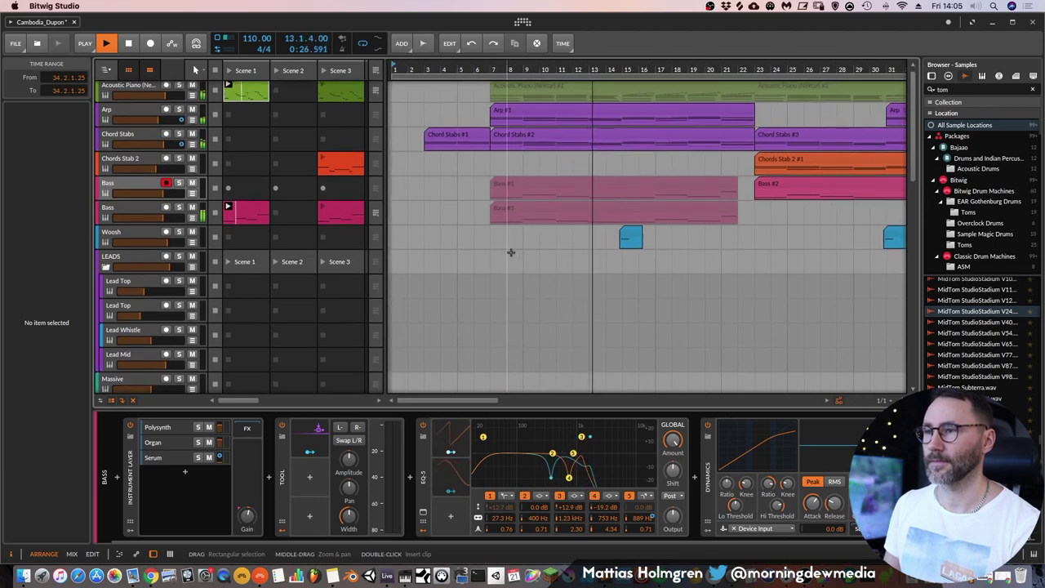
{"action": "scroll", "coordinate": [511, 252], "scroll_direction": "up", "scroll_amount": 1}
{"action": "scroll", "coordinate": [510, 252], "scroll_direction": "left", "scroll_amount": 1}
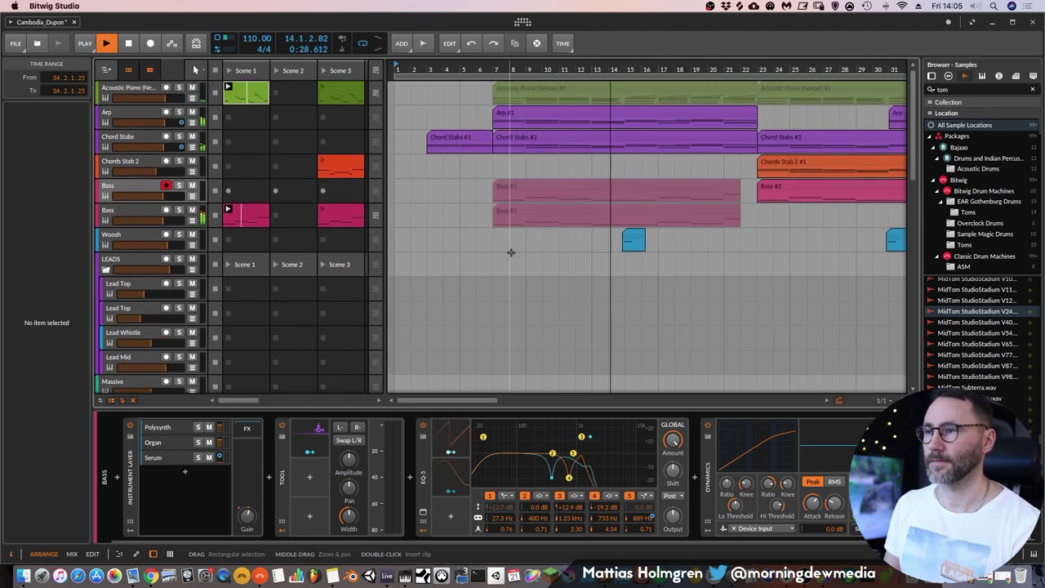
{"action": "scroll", "coordinate": [511, 252], "scroll_direction": "right", "scroll_amount": 6}
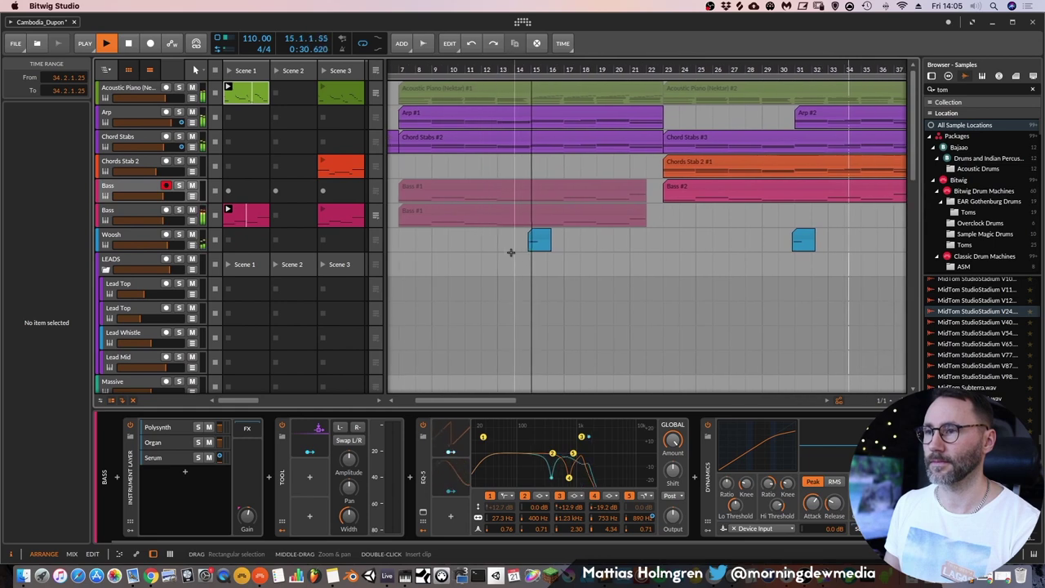
{"action": "scroll", "coordinate": [510, 252], "scroll_direction": "right", "scroll_amount": 1}
{"action": "scroll", "coordinate": [510, 252], "scroll_direction": "right", "scroll_amount": 2}
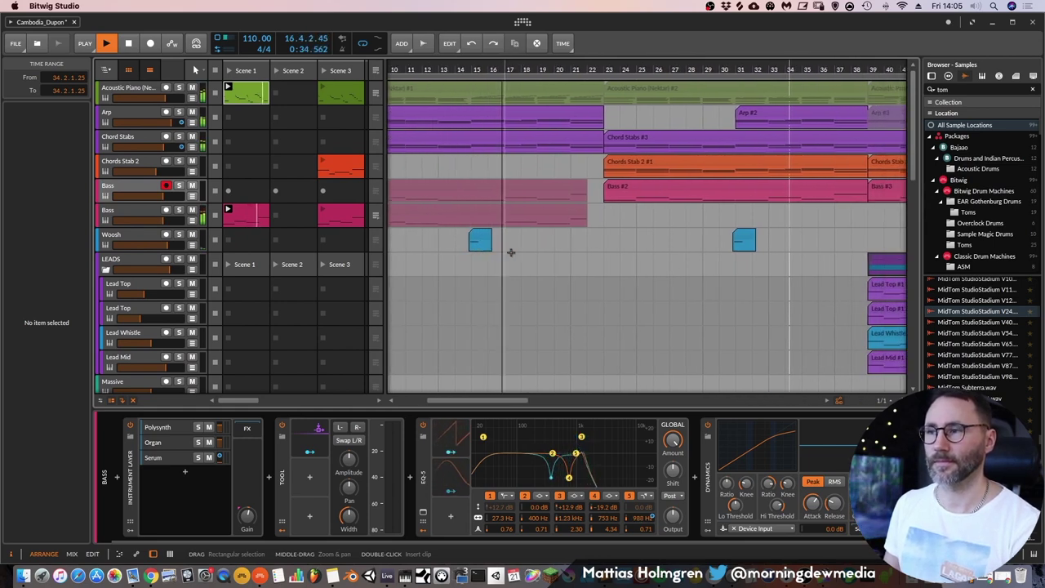
{"action": "scroll", "coordinate": [510, 253], "scroll_direction": "right", "scroll_amount": 1}
{"action": "scroll", "coordinate": [510, 252], "scroll_direction": "right", "scroll_amount": 3}
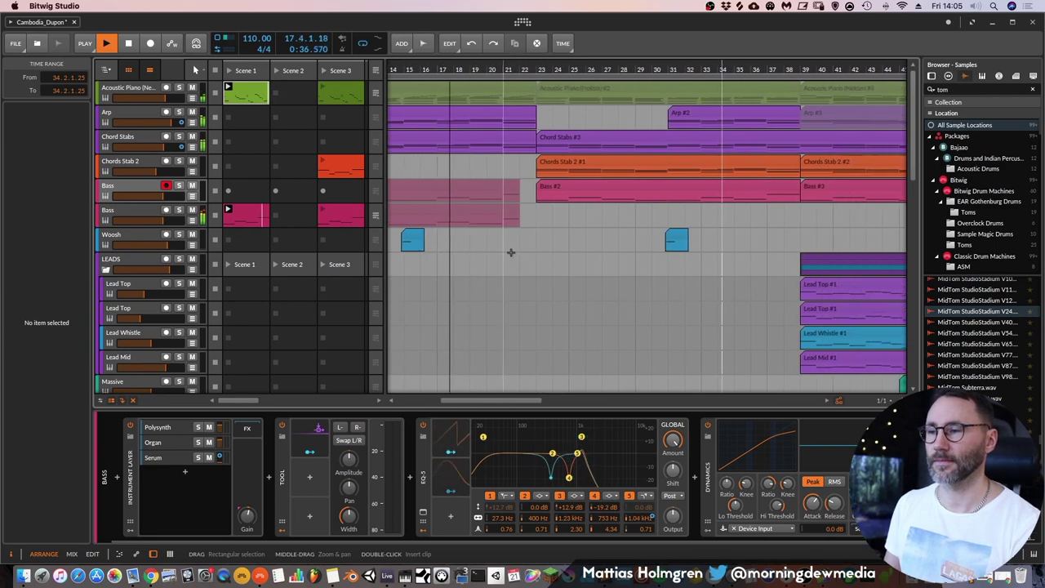
{"action": "scroll", "coordinate": [510, 252], "scroll_direction": "left", "scroll_amount": 3}
{"action": "scroll", "coordinate": [511, 252], "scroll_direction": "down", "scroll_amount": 1}
{"action": "scroll", "coordinate": [511, 253], "scroll_direction": "up", "scroll_amount": 1}
{"action": "scroll", "coordinate": [511, 252], "scroll_direction": "left", "scroll_amount": 8}
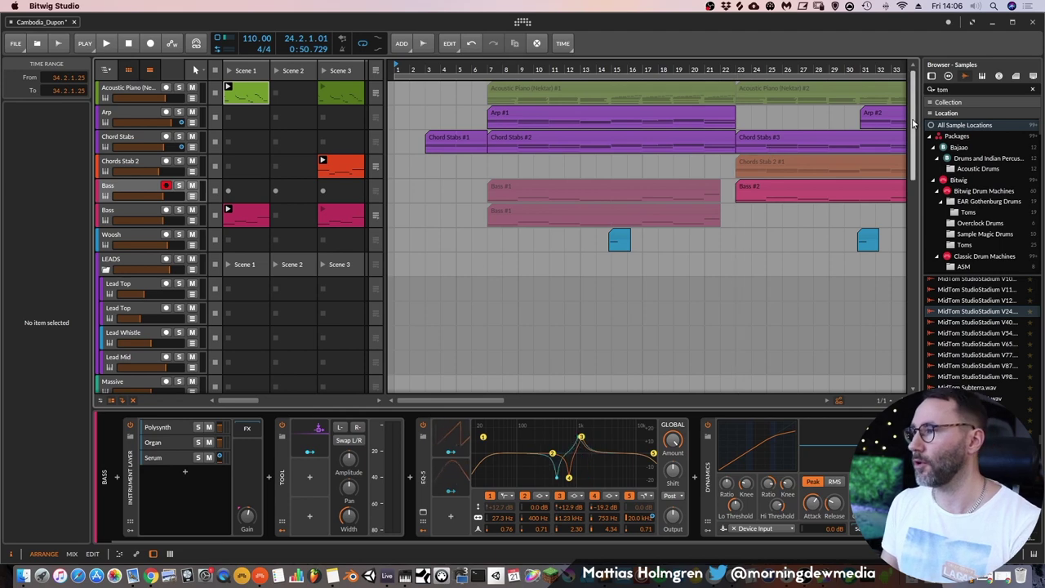
{"action": "mouse_move", "coordinate": [916, 122]}
{"action": "left_mouse_down"}
{"action": "mouse_move", "coordinate": [923, 310]}
{"action": "mouse_move", "coordinate": [918, 122]}
{"action": "left_mouse_up"}
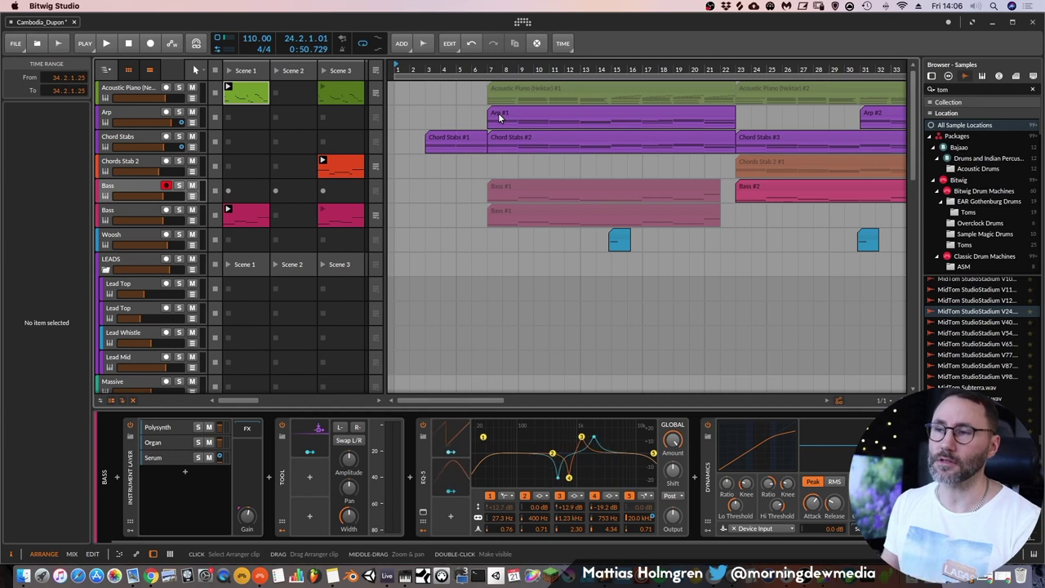
Launch the Scene 1 clips, record them onto the timeline from bar 1, then stop
{"action": "left_click", "coordinate": [230, 88]}
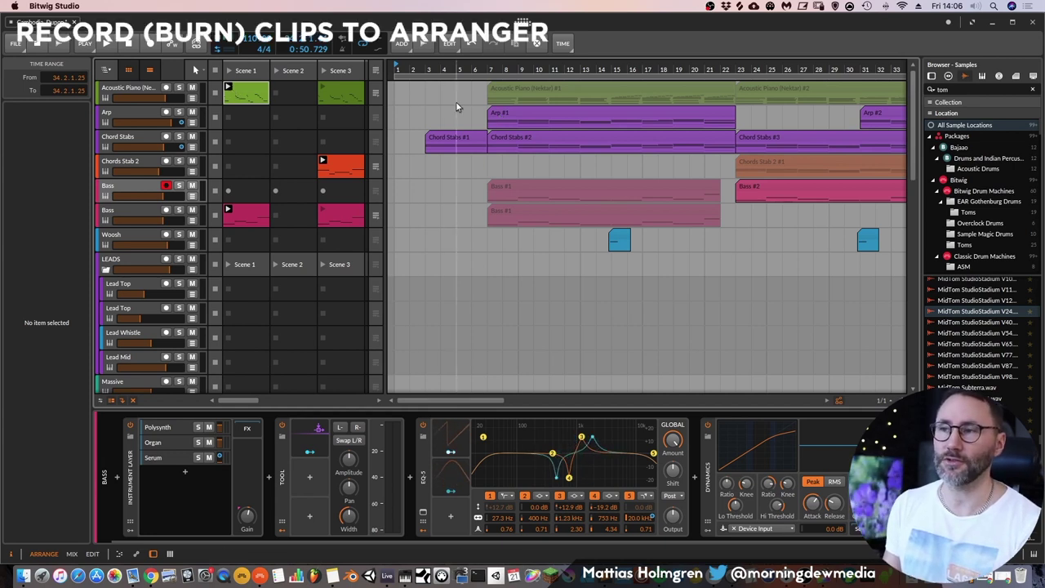
{"action": "left_click", "coordinate": [152, 43]}
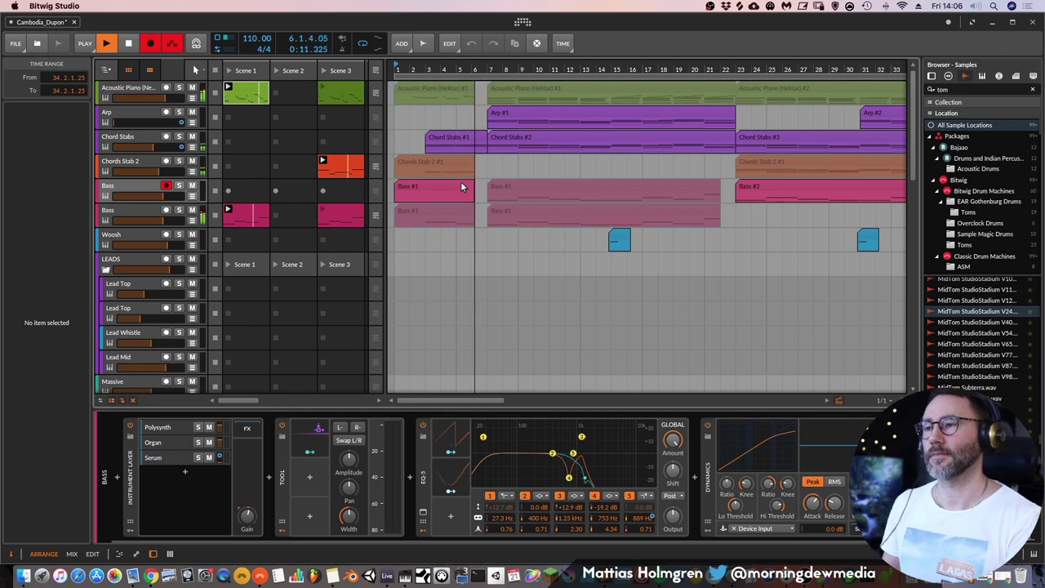
{"action": "key", "text": "space"}
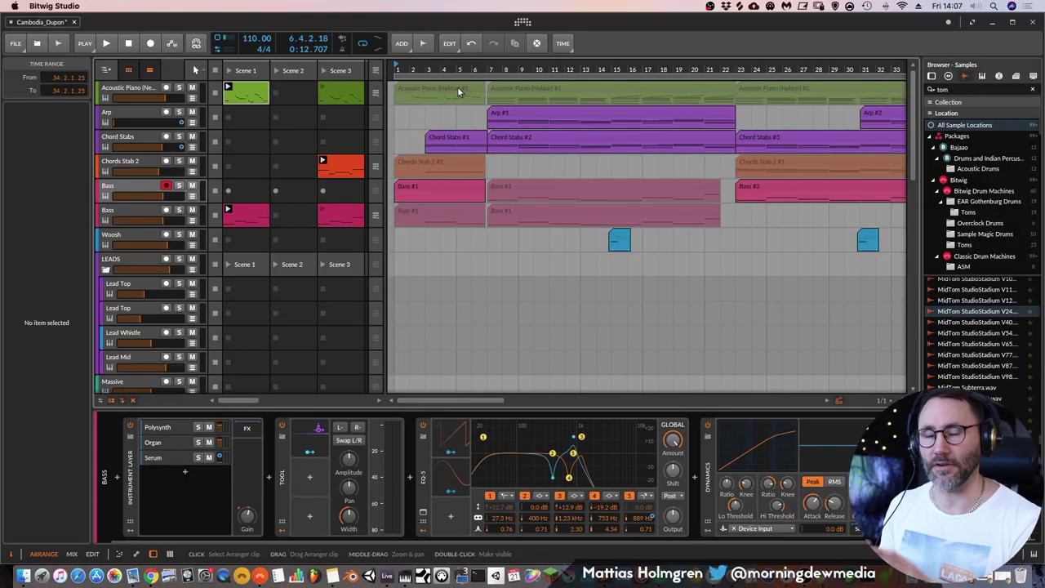
{"action": "left_click", "coordinate": [426, 96]}
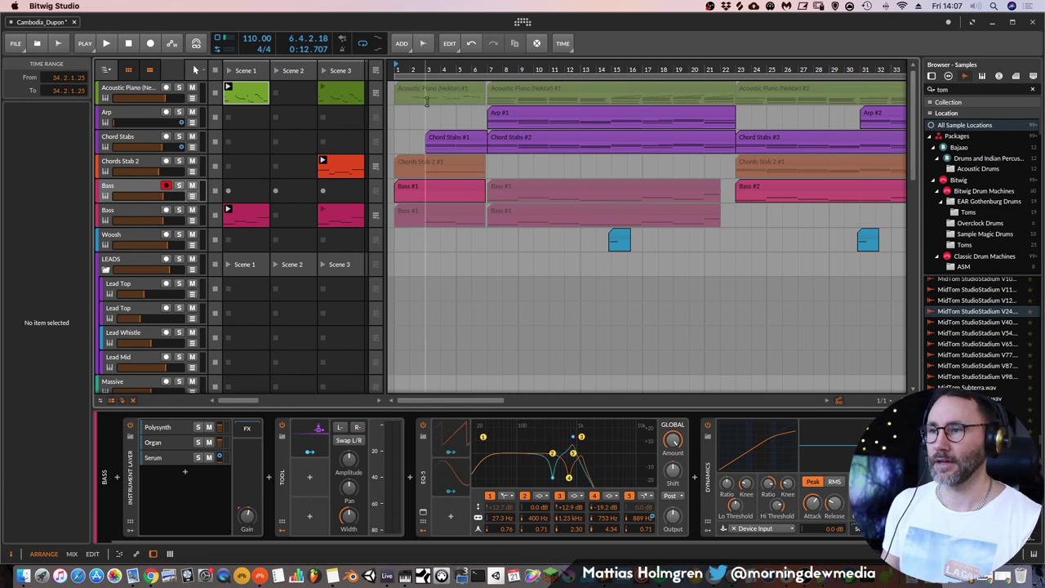
{"action": "left_click", "coordinate": [376, 95]}
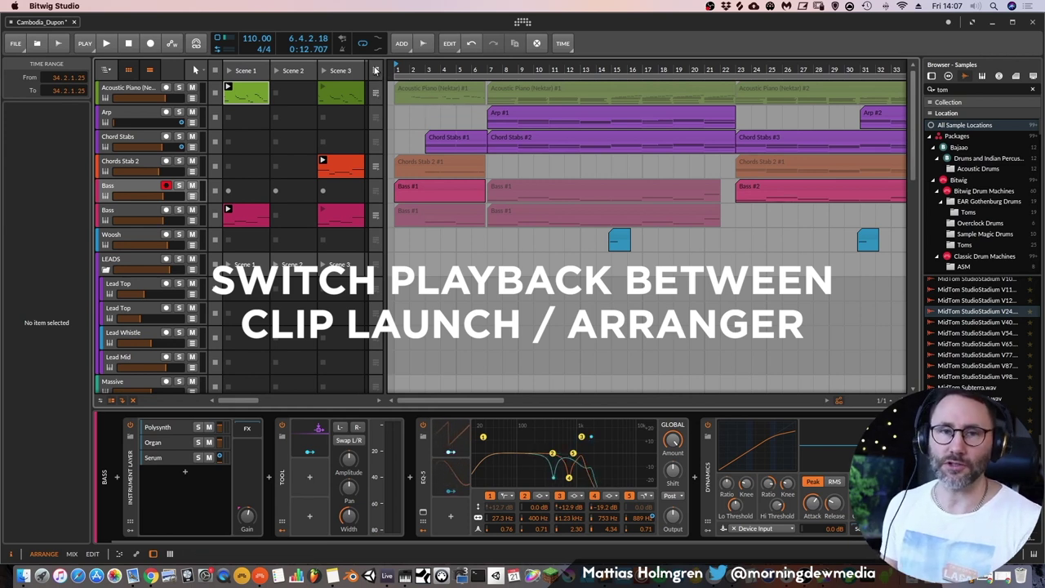
Return Chords Stab 2, then all tracks, to arrangement playback and select the Bass #1 clip
{"action": "left_click", "coordinate": [376, 167]}
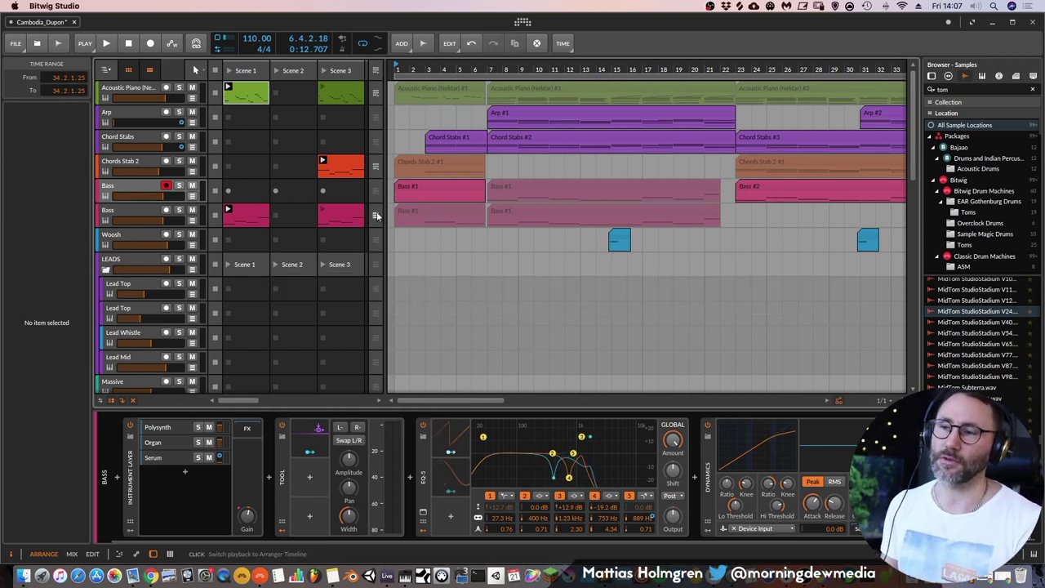
{"action": "left_click", "coordinate": [376, 71]}
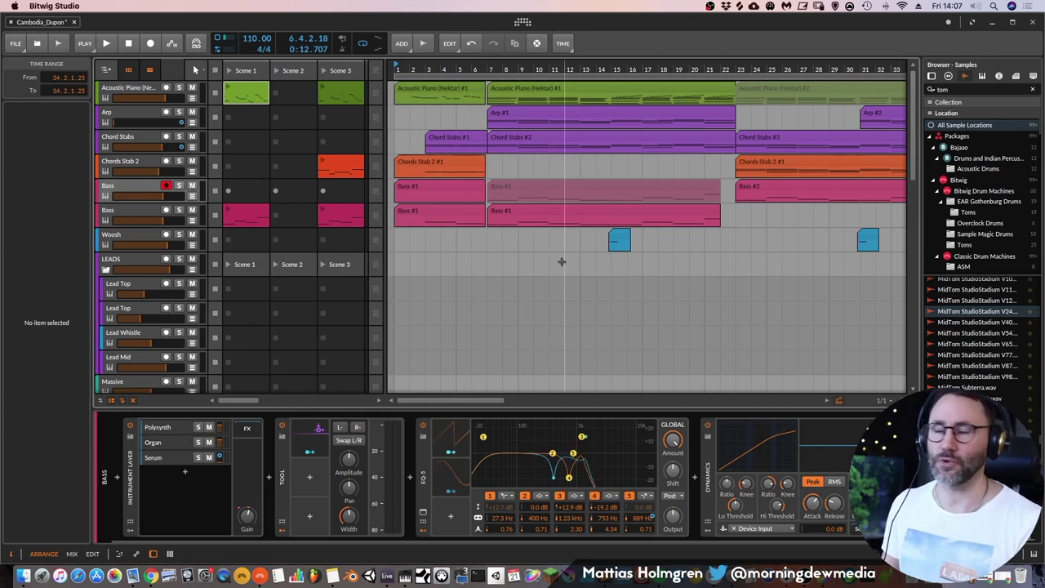
{"action": "scroll", "coordinate": [587, 236], "scroll_direction": "down", "scroll_amount": 2}
{"action": "left_click", "coordinate": [613, 217]}
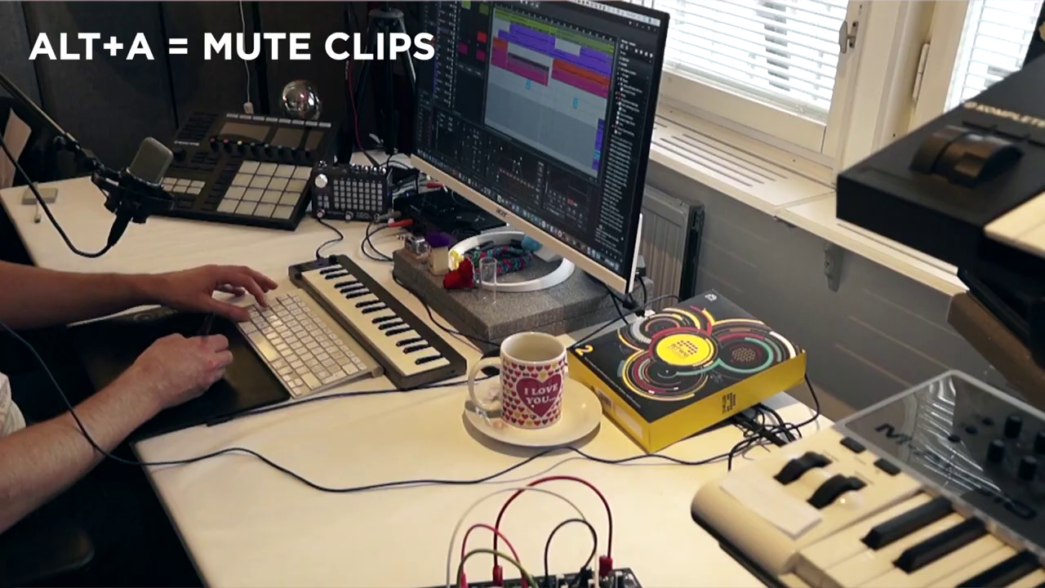
Mute the selected Bass #1 clip with Alt+A
{"action": "key", "text": "alt+a"}
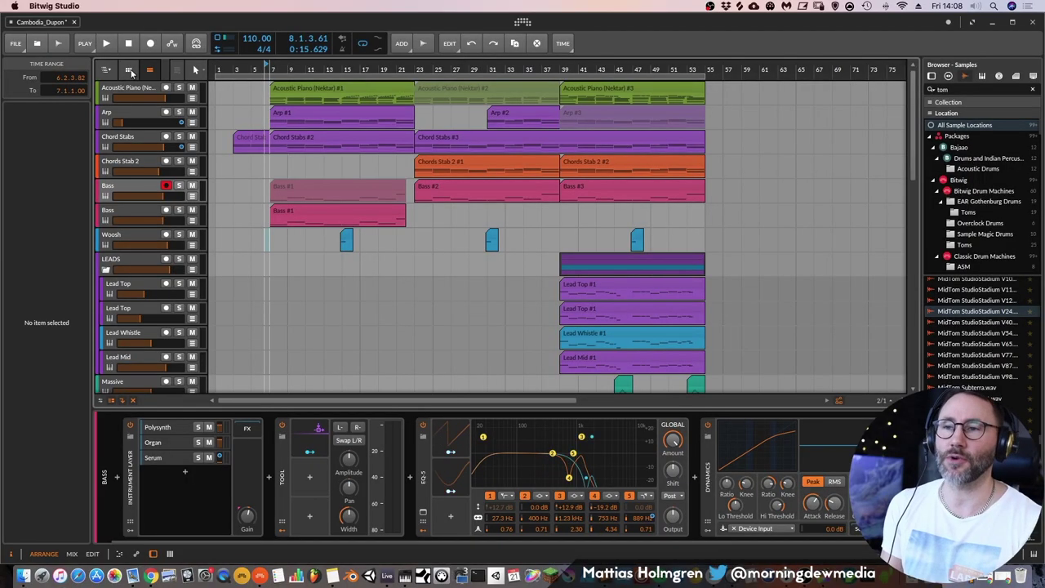
Show the clip launcher, move playback to bar 13, and open the Scene 1 piano clip, then return to devices
{"action": "left_click", "coordinate": [130, 70]}
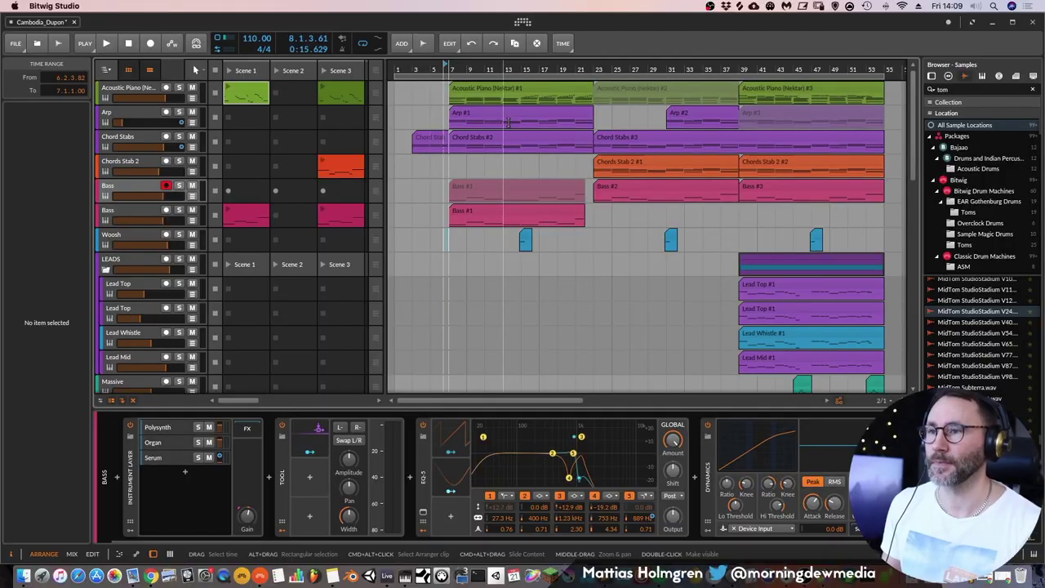
{"action": "left_click", "coordinate": [508, 121]}
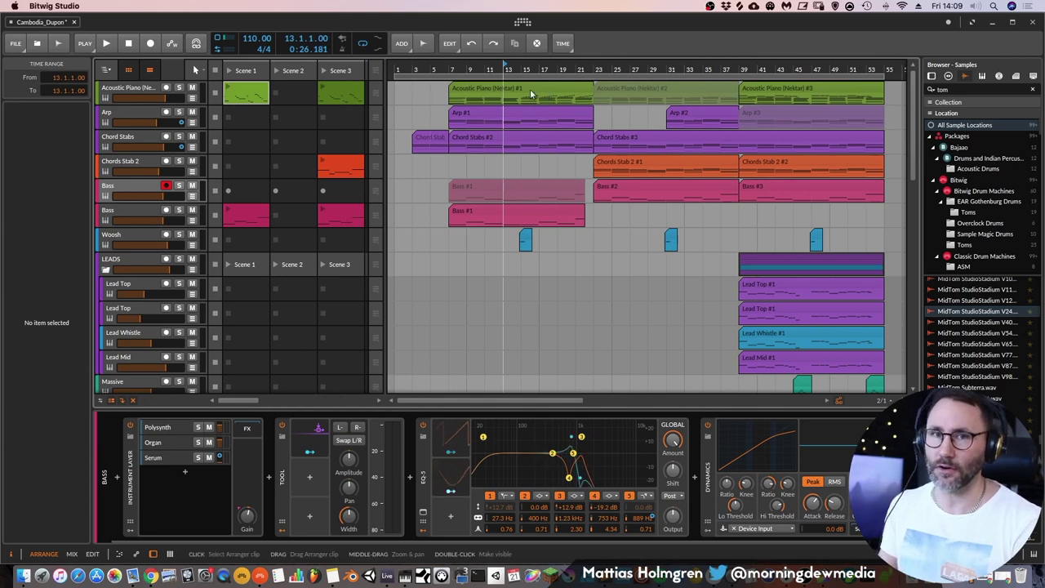
{"action": "double_click", "coordinate": [252, 92]}
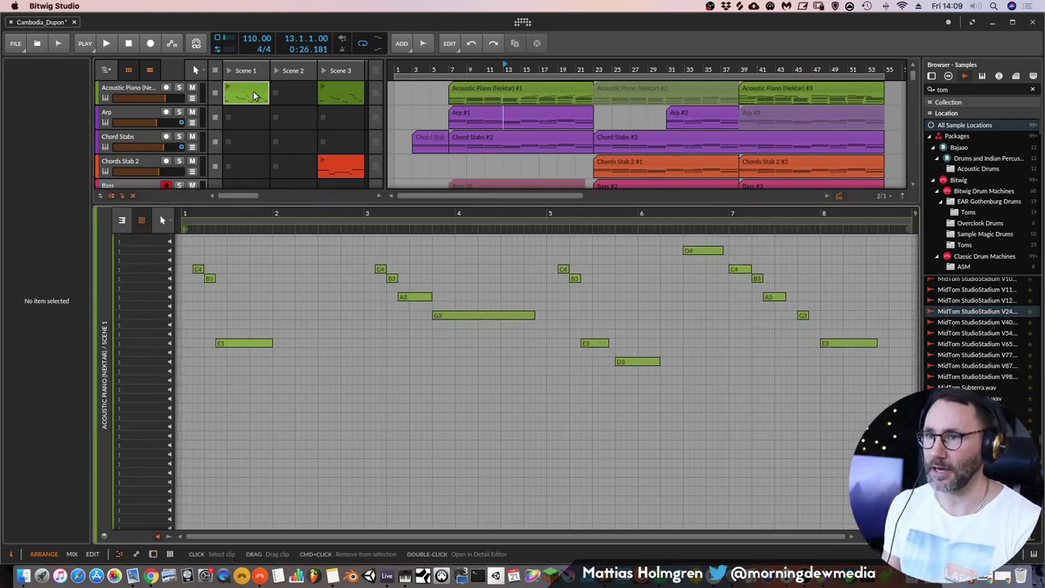
{"action": "key", "text": "alt+2"}
{"action": "key", "text": "alt+1"}
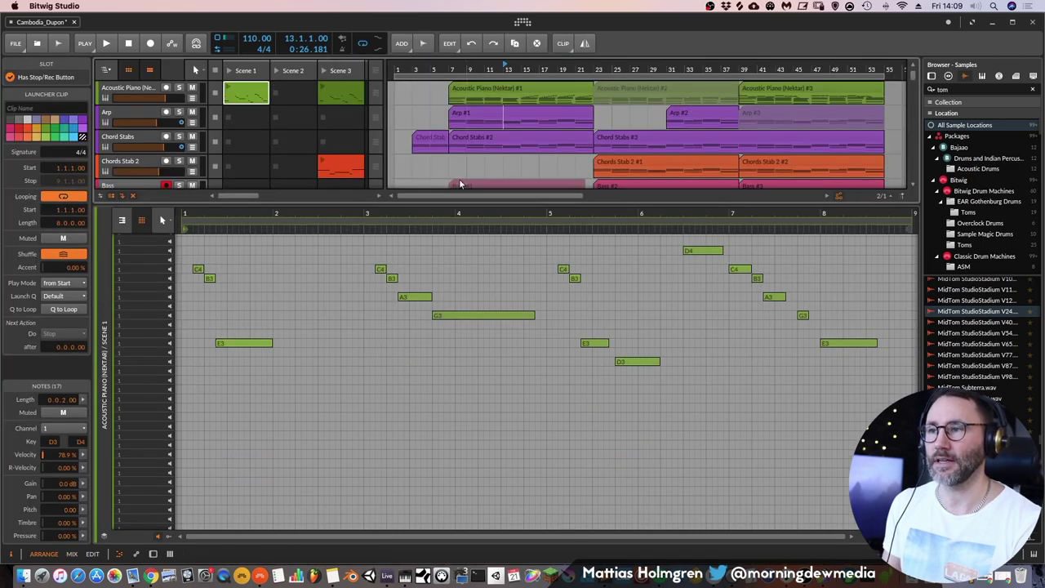
{"action": "key", "text": "d"}
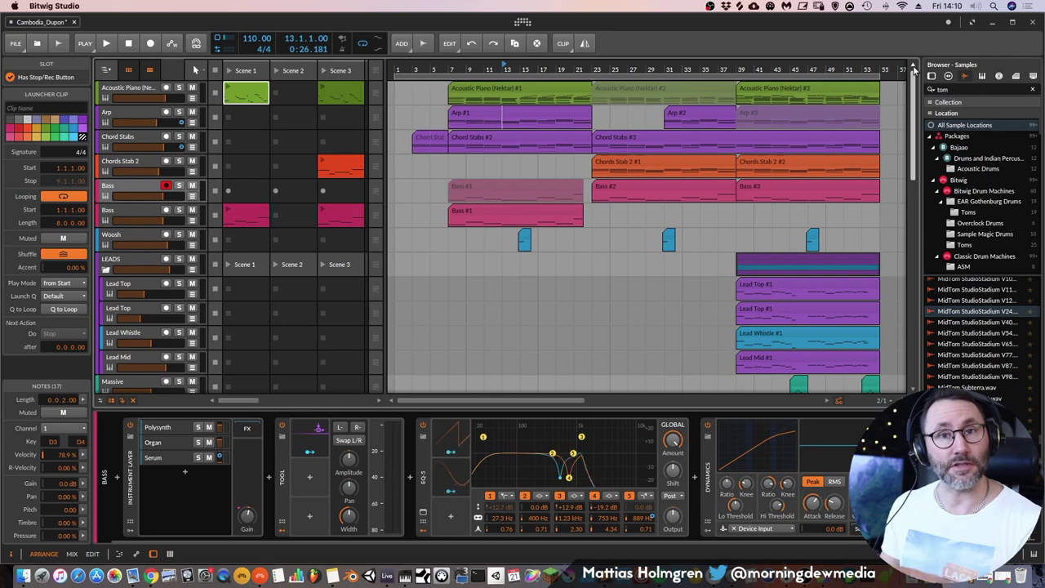
Start playing the arrangement from the beginning and scroll down the track list
{"action": "left_click_drag", "start_coordinate": [914, 71], "coordinate": [908, 138]}
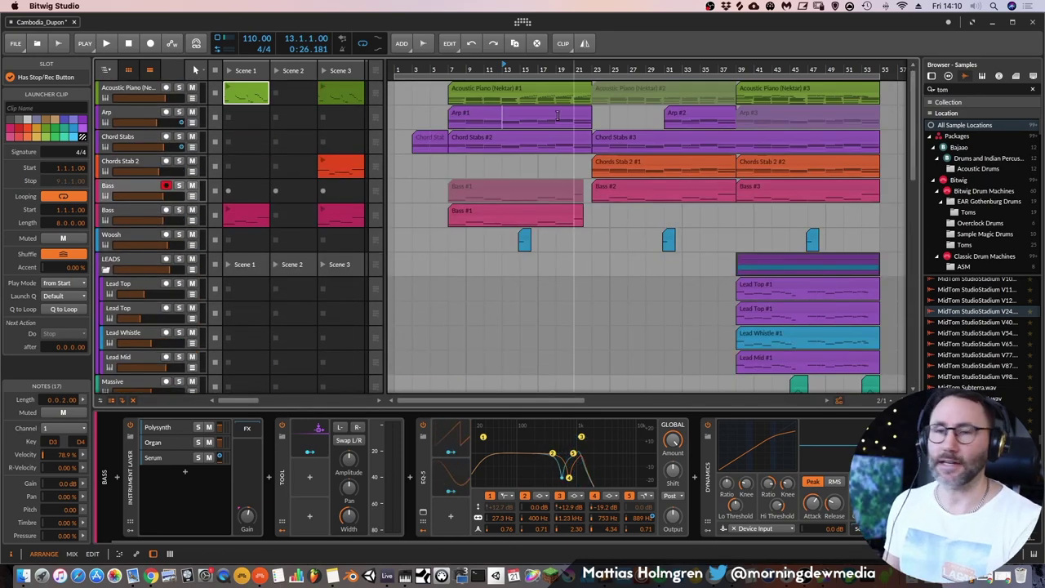
{"action": "key", "text": "space"}
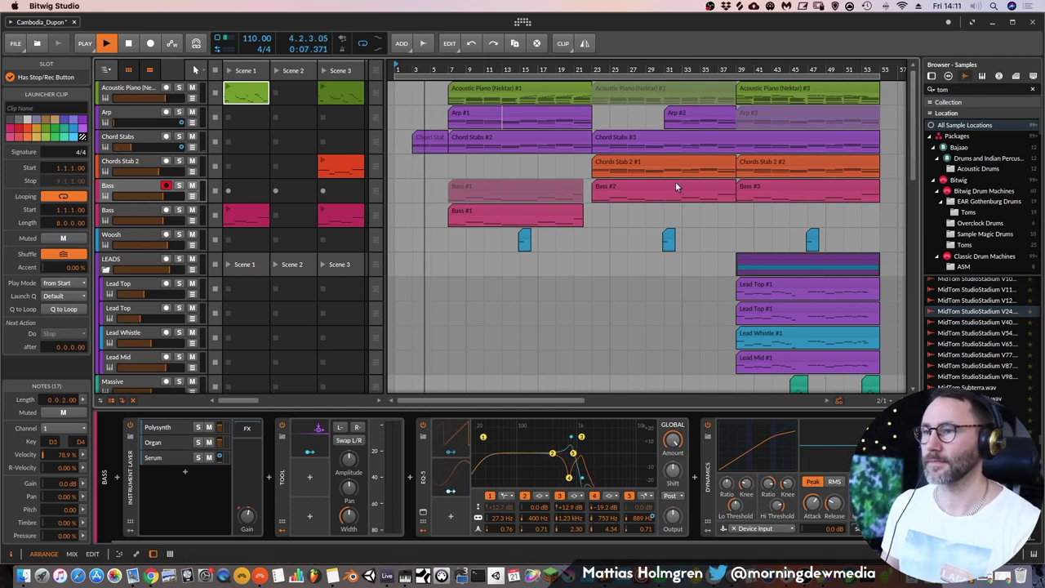
{"action": "left_click_drag", "start_coordinate": [914, 127], "coordinate": [920, 155]}
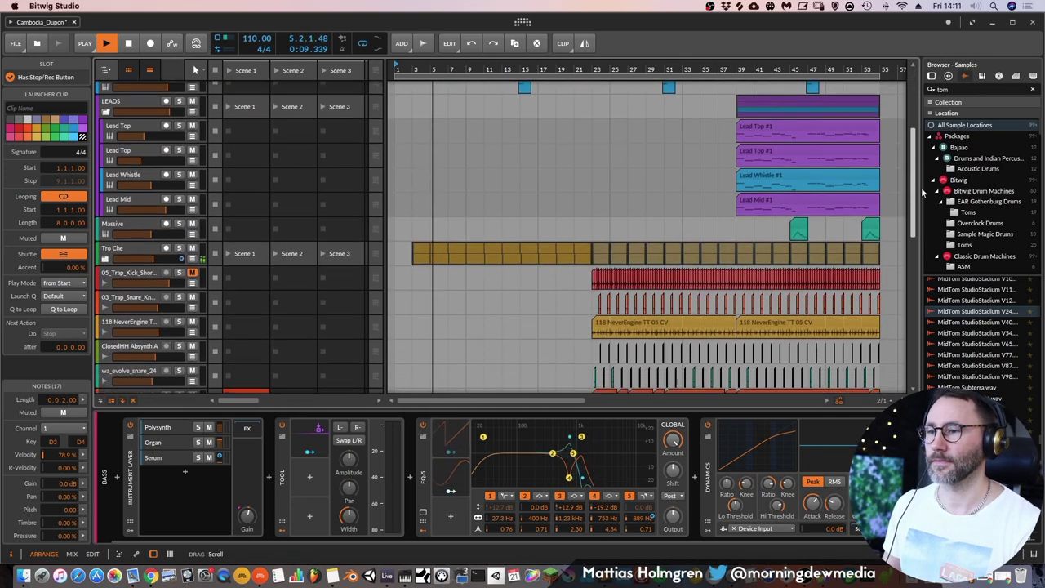
{"action": "scroll", "coordinate": [922, 191], "scroll_direction": "down", "scroll_amount": 2}
Inspect the Tro Che and Chord Stabs devices, then select the Acoustic Piano track and its first clip
{"action": "left_click", "coordinate": [106, 196]}
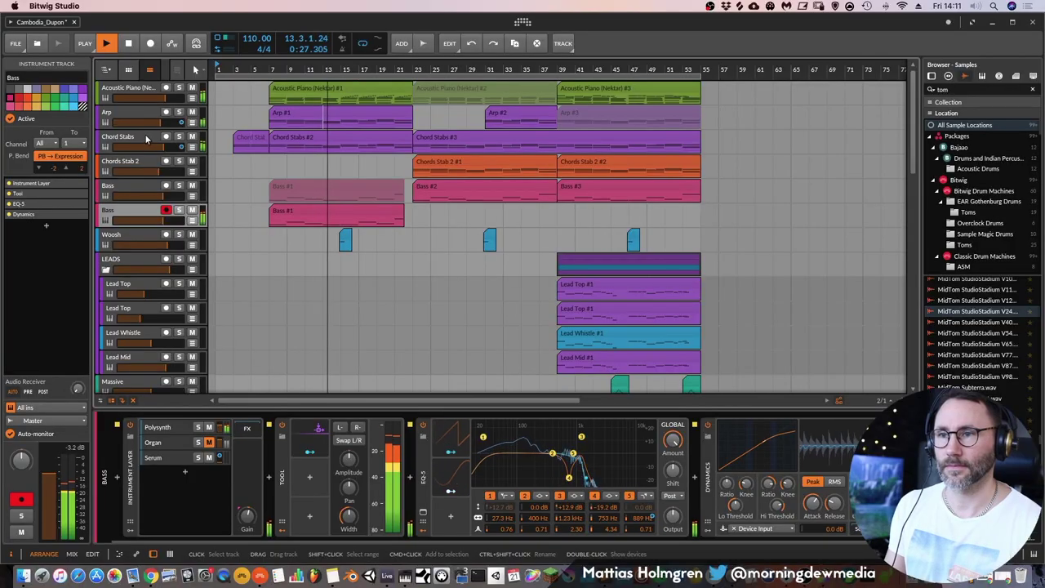
{"action": "left_click", "coordinate": [147, 139]}
{"action": "left_click", "coordinate": [145, 88]}
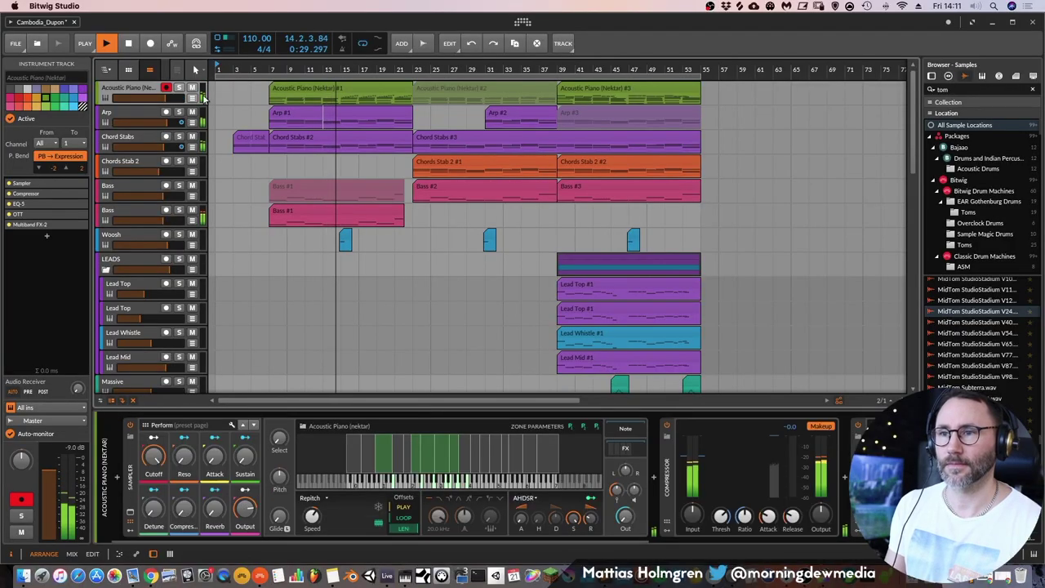
{"action": "left_click", "coordinate": [344, 86]}
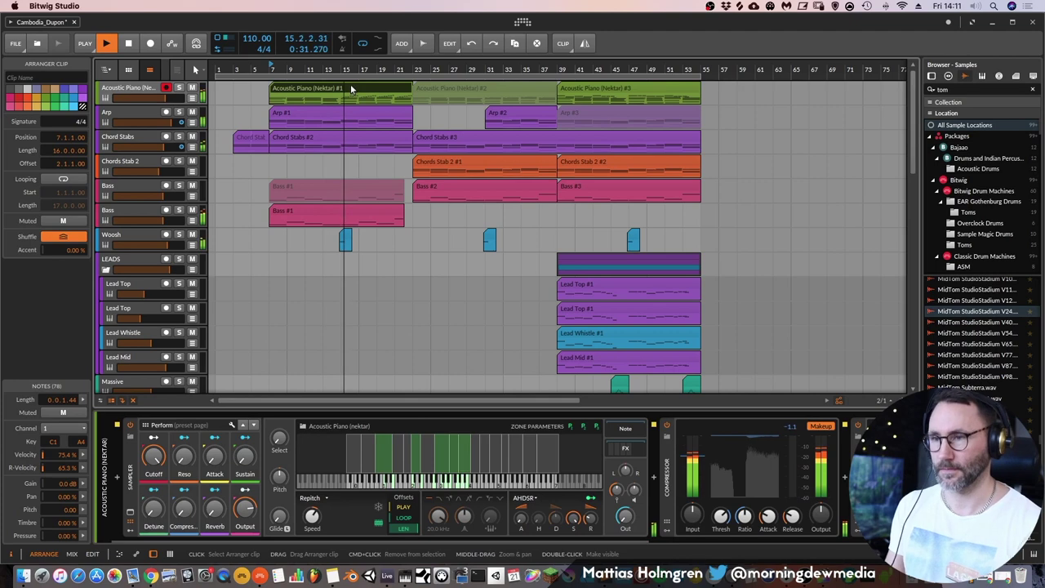
{"action": "double_click", "coordinate": [353, 84]}
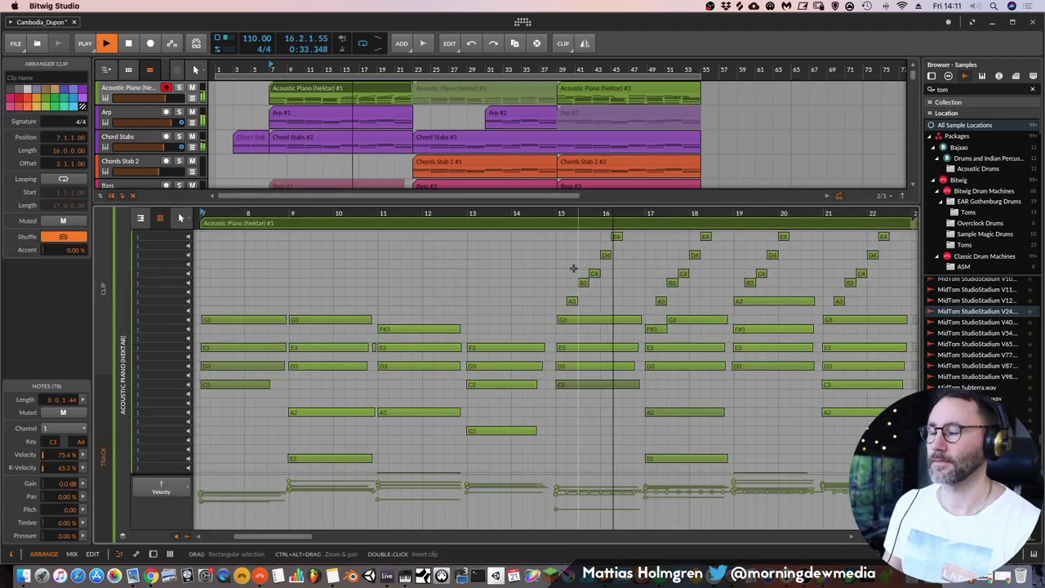
{"action": "scroll", "coordinate": [576, 273], "scroll_direction": "up", "scroll_amount": 3}
{"action": "scroll", "coordinate": [575, 274], "scroll_direction": "right", "scroll_amount": 3}
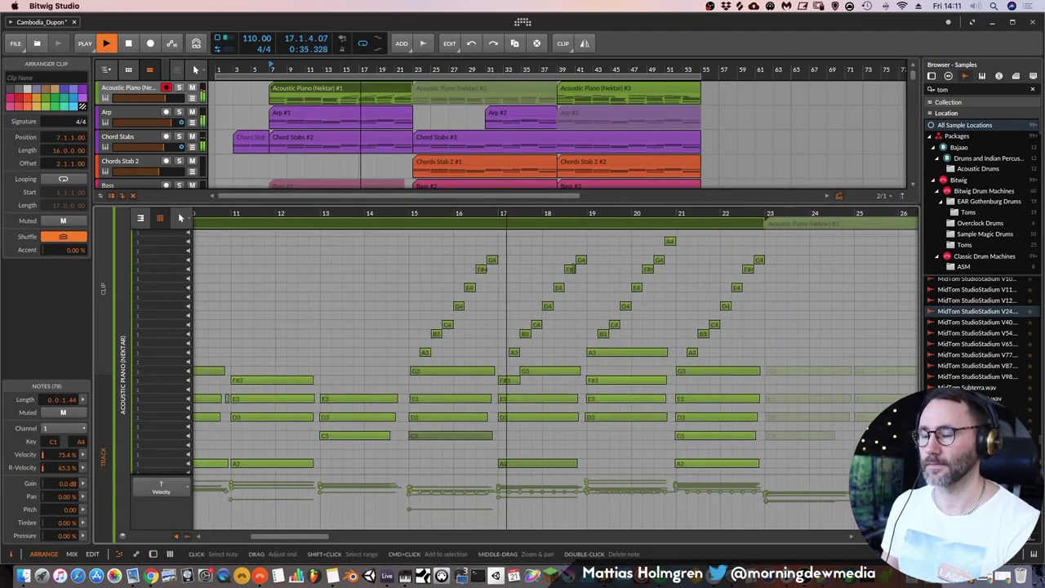
{"action": "scroll", "coordinate": [575, 273], "scroll_direction": "right", "scroll_amount": 2}
{"action": "scroll", "coordinate": [573, 269], "scroll_direction": "up", "scroll_amount": 2}
{"action": "scroll", "coordinate": [573, 269], "scroll_direction": "right", "scroll_amount": 2}
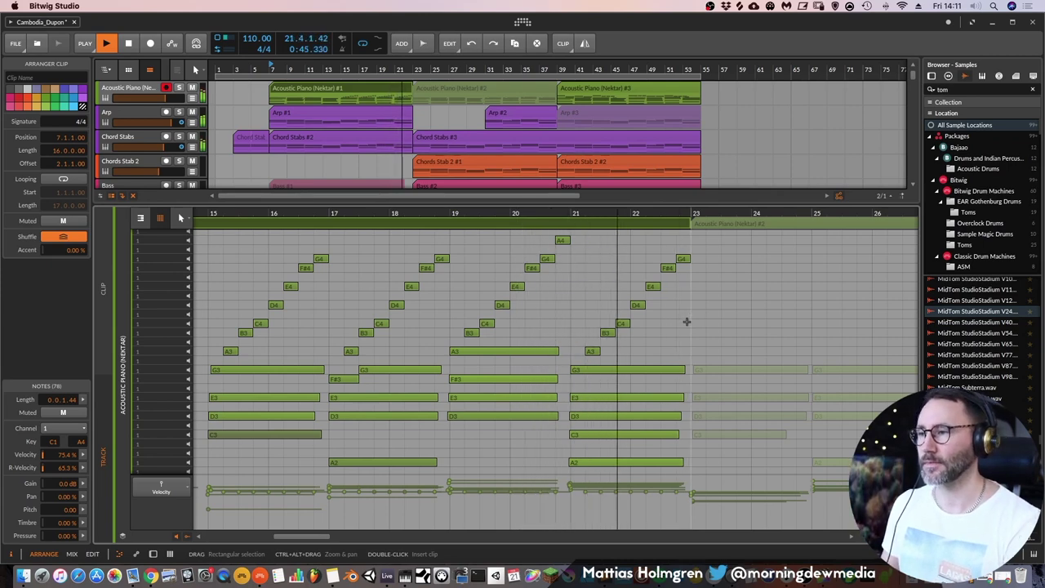
{"action": "key", "text": "d"}
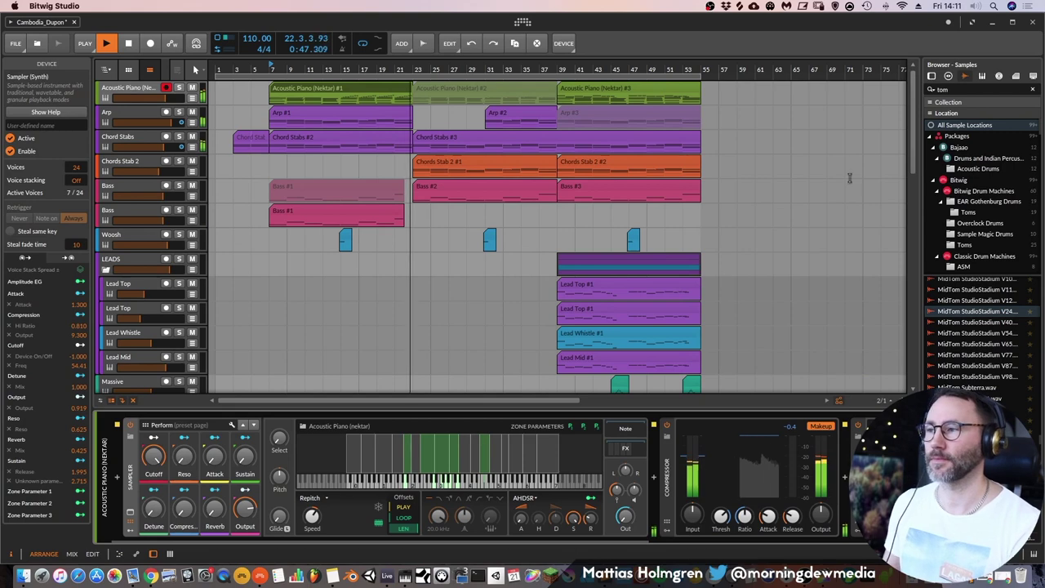
{"action": "scroll", "coordinate": [907, 136], "scroll_direction": "down", "scroll_amount": 10}
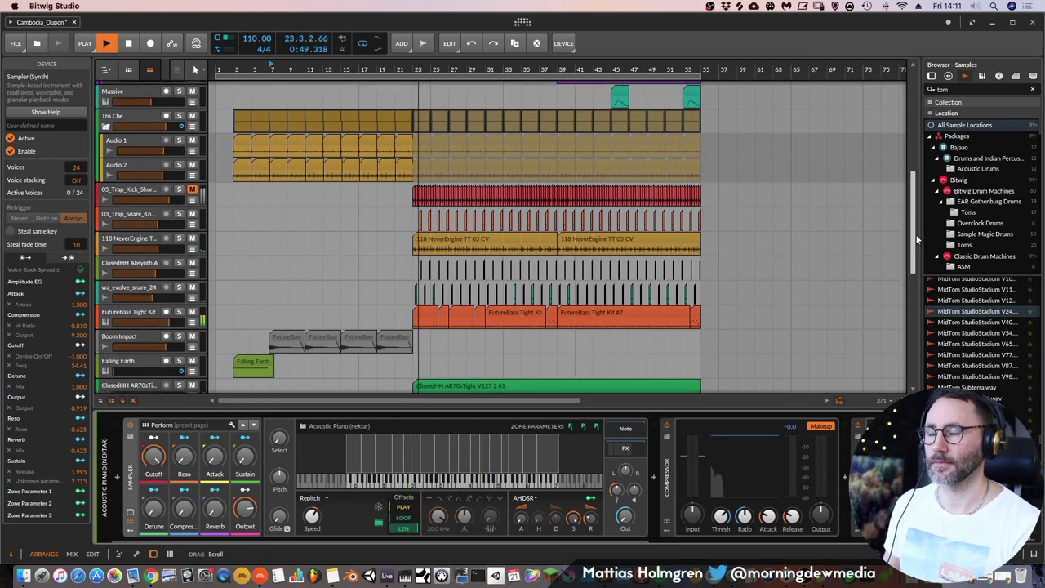
{"action": "left_click_drag", "start_coordinate": [627, 70], "coordinate": [633, 123]}
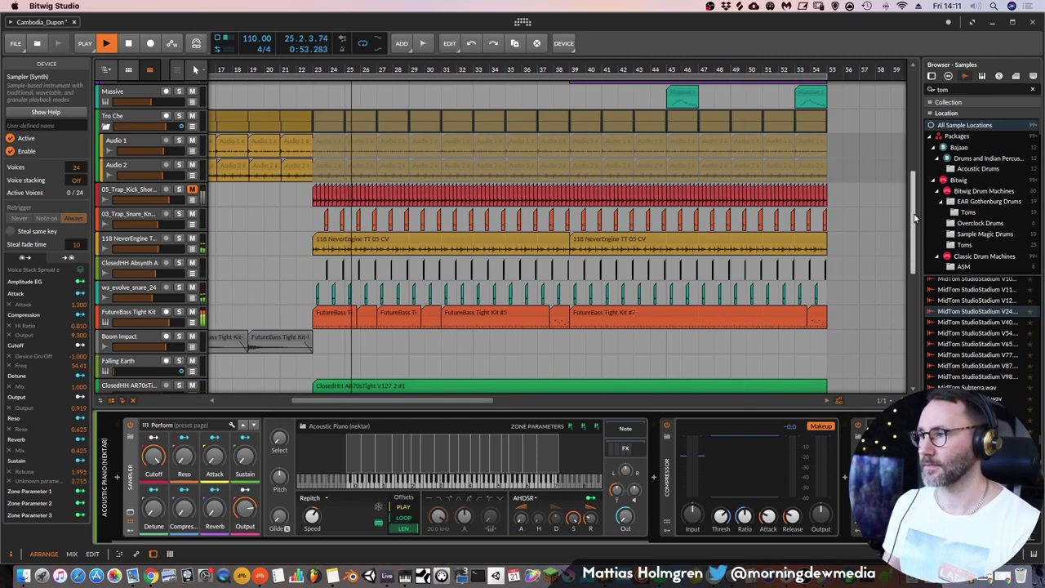
{"action": "scroll", "coordinate": [915, 242], "scroll_direction": "down", "scroll_amount": 2}
{"action": "left_click_drag", "start_coordinate": [914, 242], "coordinate": [912, 341]}
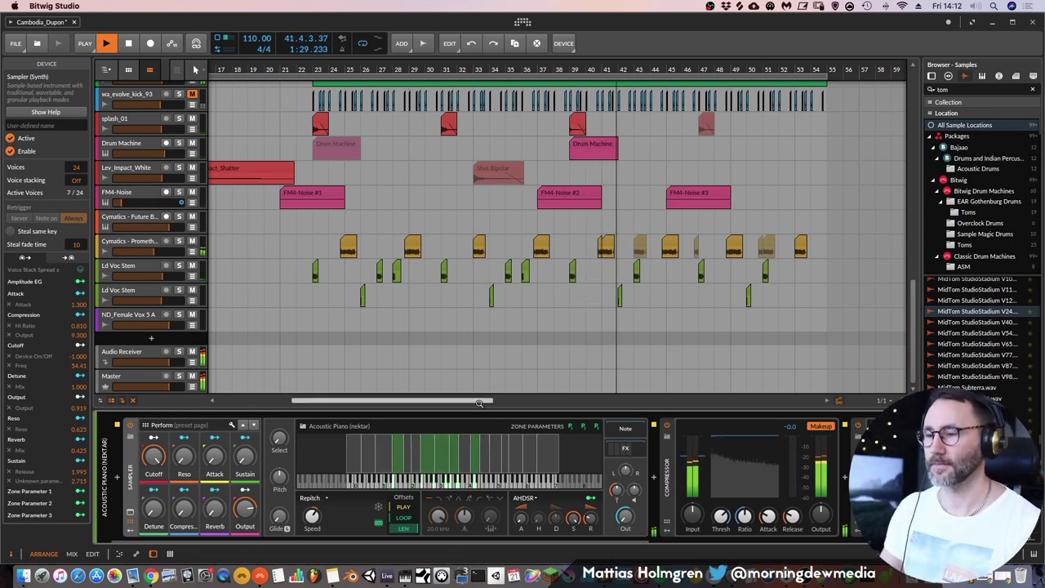
{"action": "scroll", "coordinate": [555, 237], "scroll_direction": "up", "scroll_amount": 2}
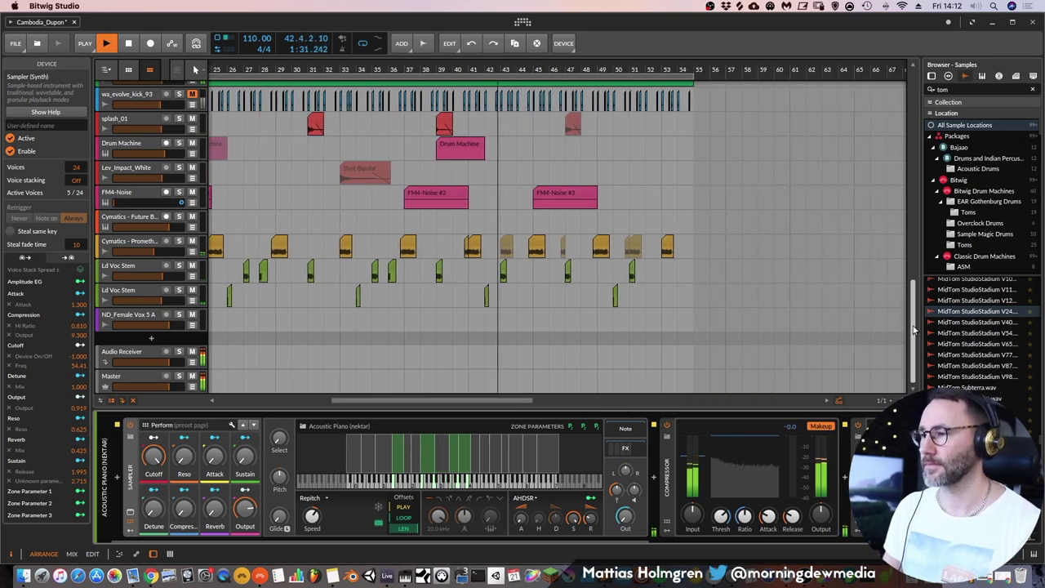
{"action": "left_click_drag", "start_coordinate": [911, 318], "coordinate": [907, 133]}
Show the devices of the LEADS group, Lead Top track and Massive track in turn
{"action": "left_click", "coordinate": [144, 197]}
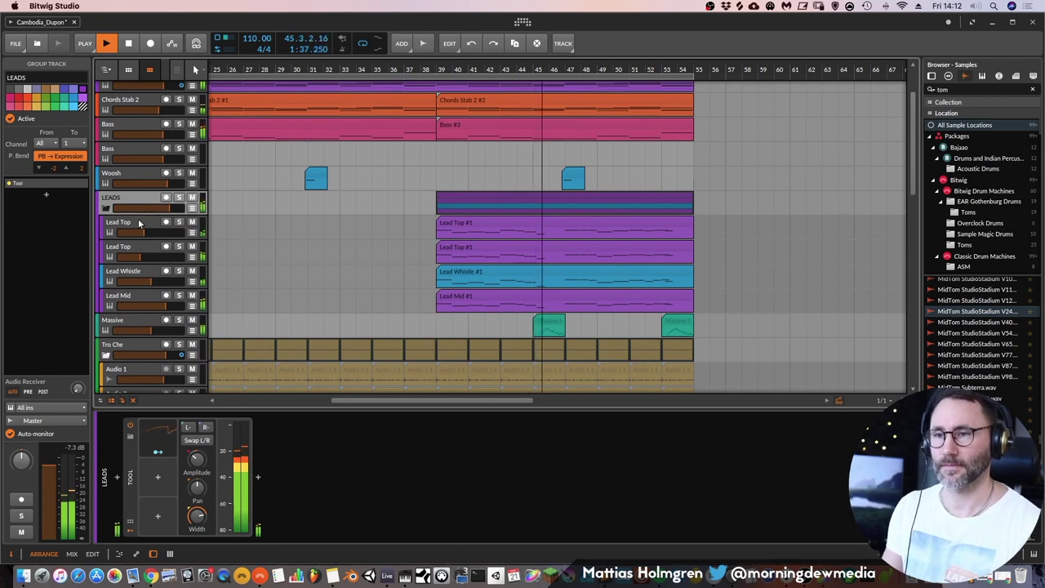
{"action": "left_click", "coordinate": [139, 231]}
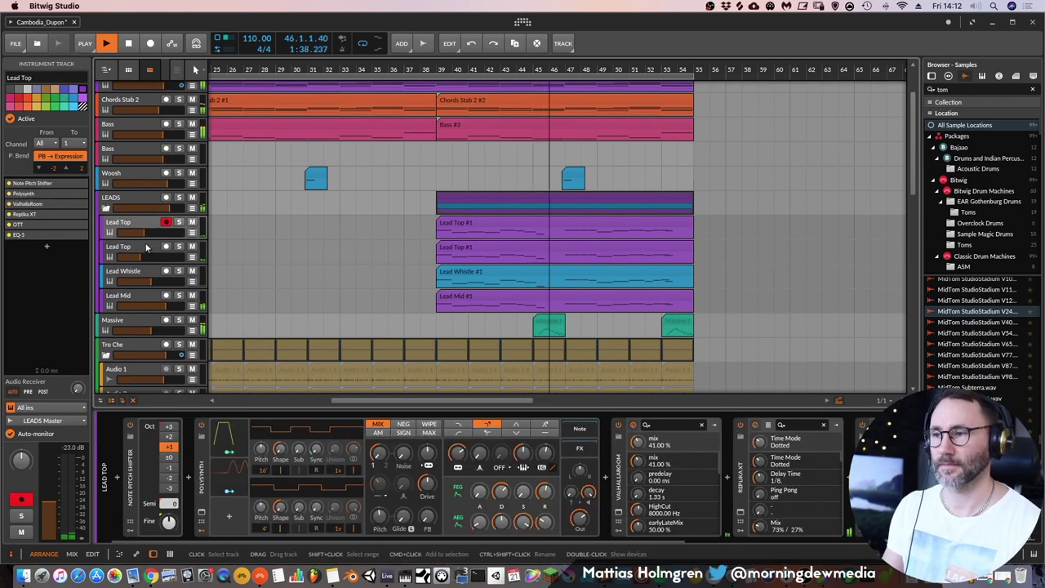
{"action": "left_click", "coordinate": [157, 328]}
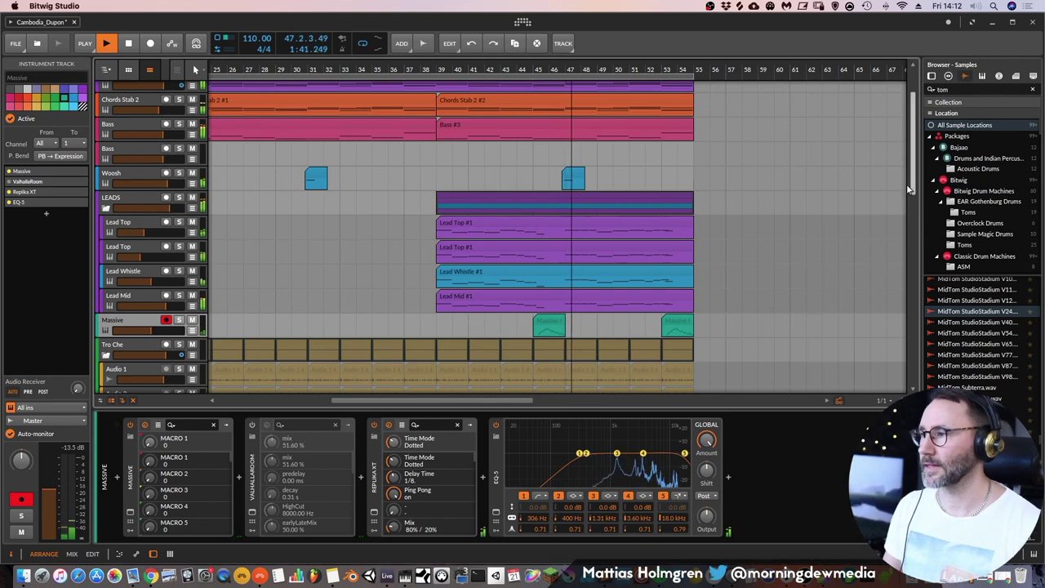
{"action": "scroll", "coordinate": [638, 60], "scroll_direction": "up", "scroll_amount": 5}
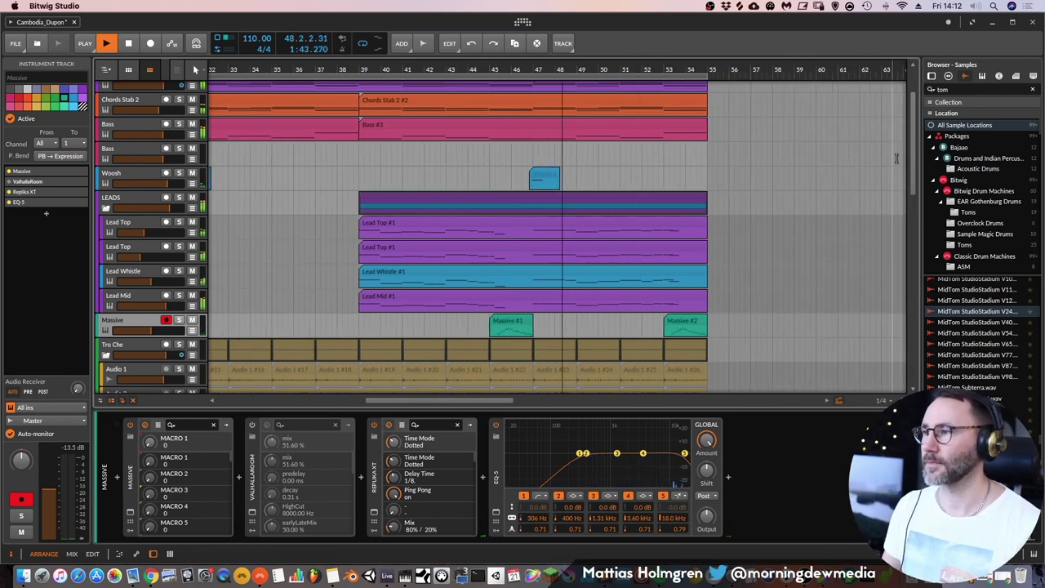
{"action": "scroll", "coordinate": [909, 124], "scroll_direction": "up", "scroll_amount": 2}
{"action": "scroll", "coordinate": [909, 124], "scroll_direction": "up", "scroll_amount": 1}
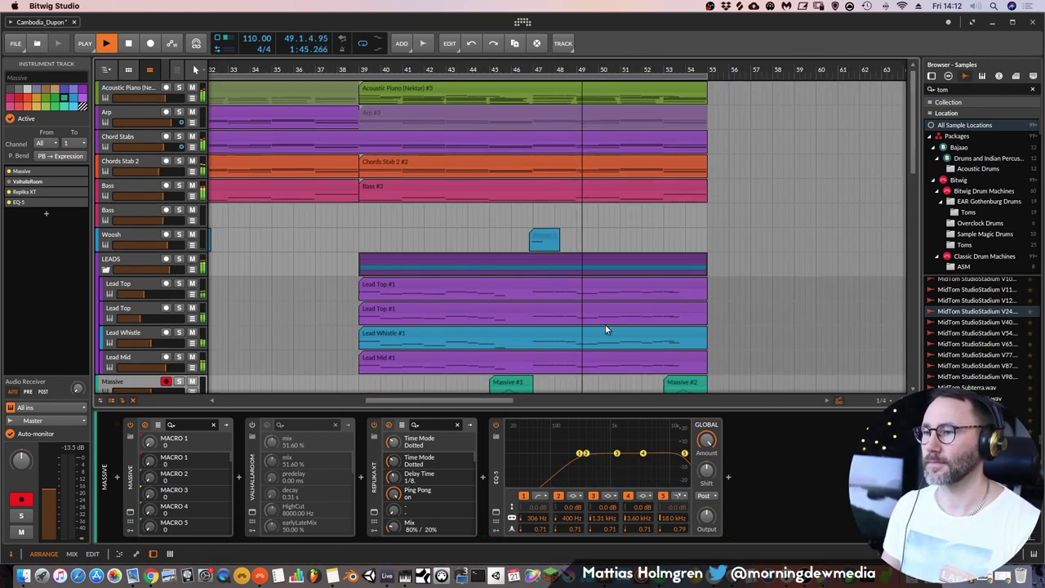
Open the Lead Top #1 clip's notes, return to devices, and stop playback
{"action": "double_click", "coordinate": [608, 287]}
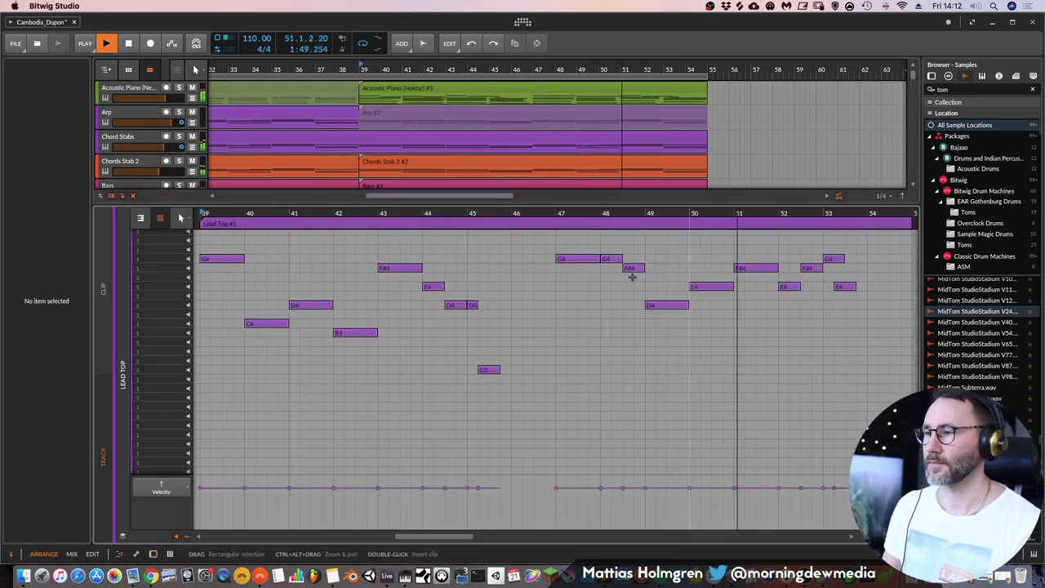
{"action": "scroll", "coordinate": [824, 286], "scroll_direction": "down", "scroll_amount": 2}
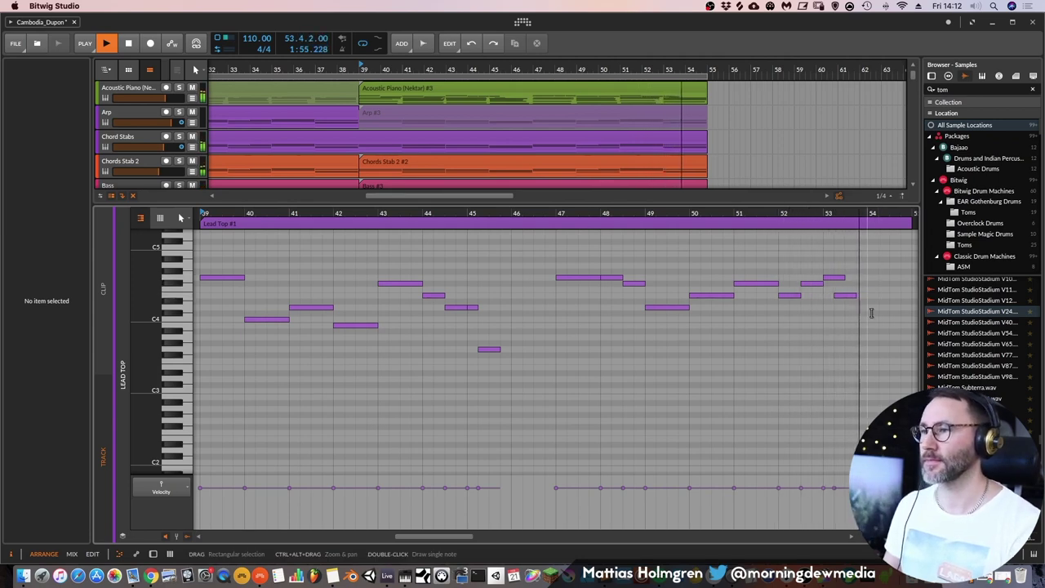
{"action": "key", "text": "d"}
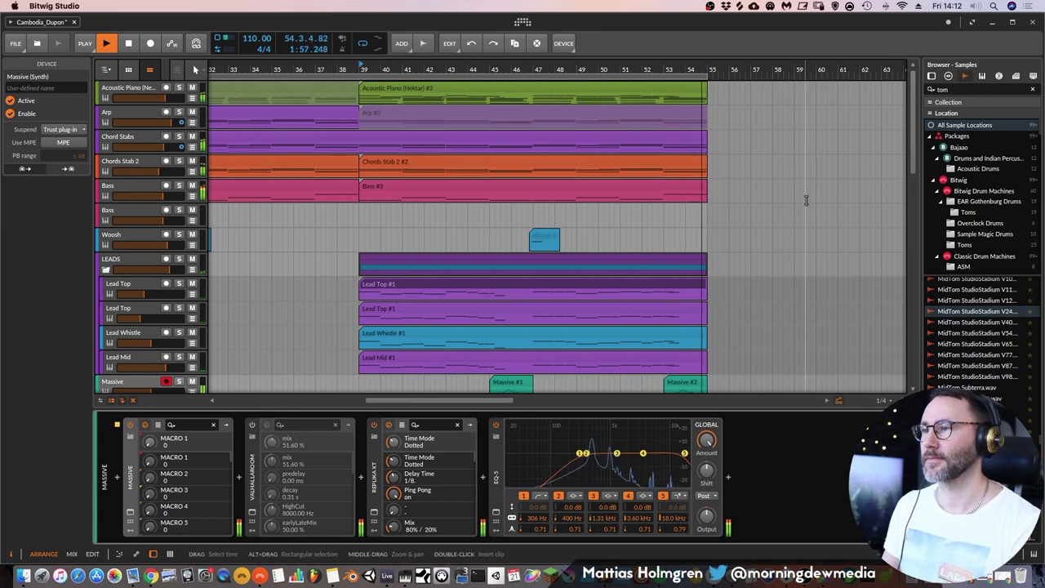
{"action": "key", "text": "space"}
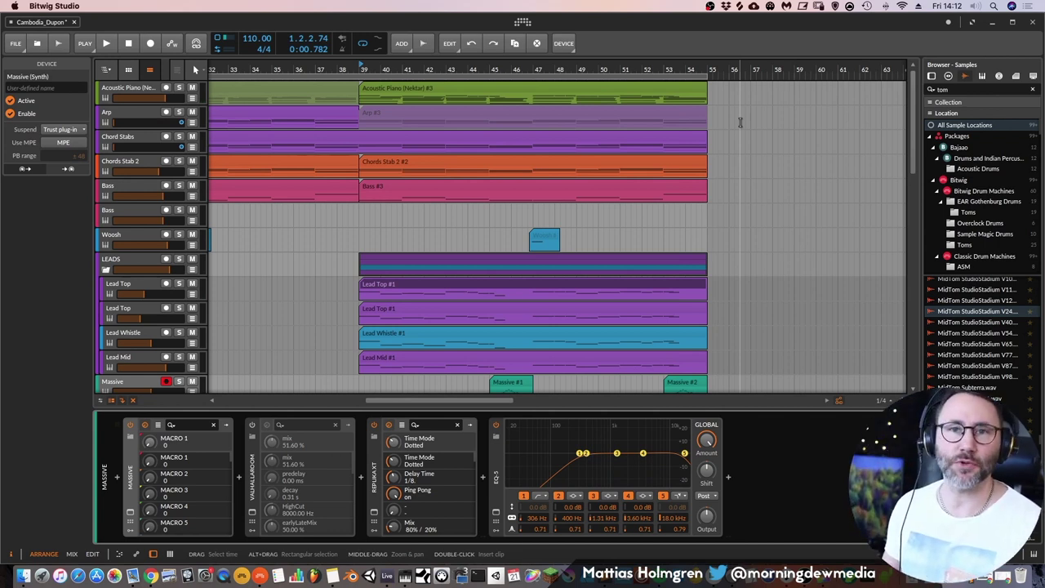
Scroll through the arranged tracks and resize the panel split to reveal the mixer and clip launcher
{"action": "scroll", "coordinate": [535, 118], "scroll_direction": "left", "scroll_amount": 10}
{"action": "scroll", "coordinate": [555, 115], "scroll_direction": "down", "scroll_amount": 5}
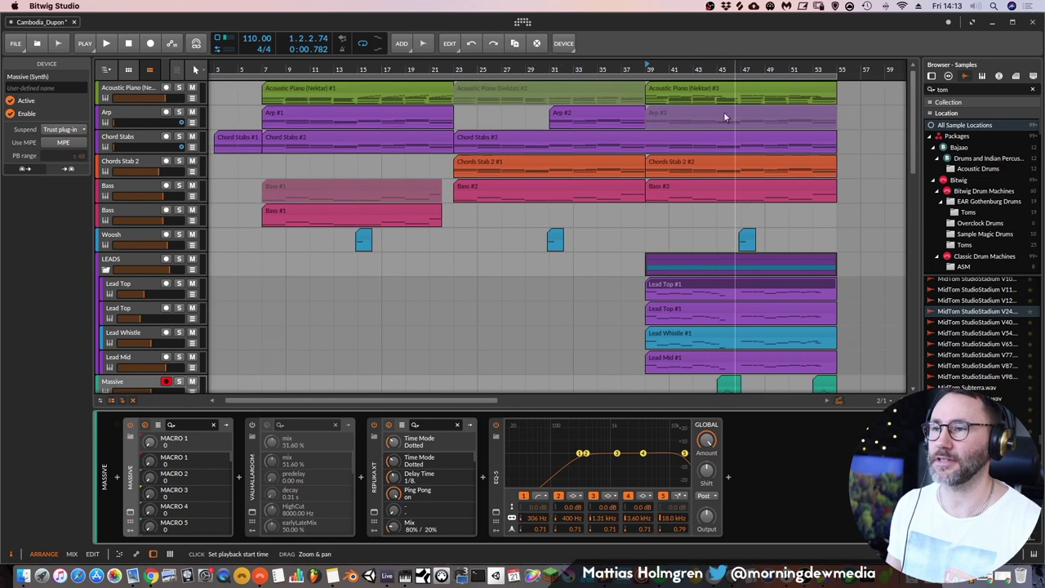
{"action": "scroll", "coordinate": [578, 147], "scroll_direction": "down", "scroll_amount": 3}
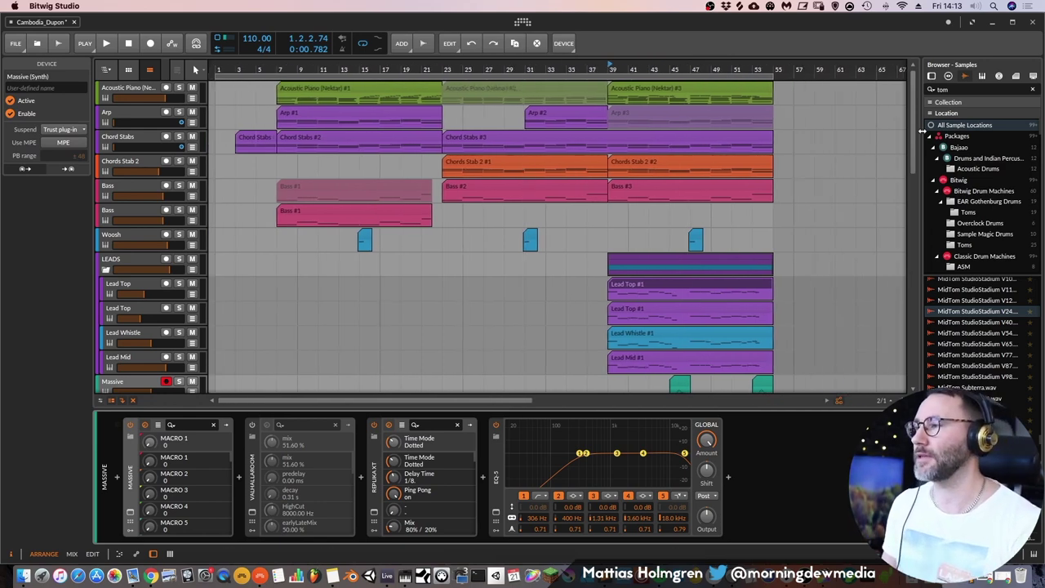
{"action": "left_click_drag", "start_coordinate": [912, 137], "coordinate": [913, 218]}
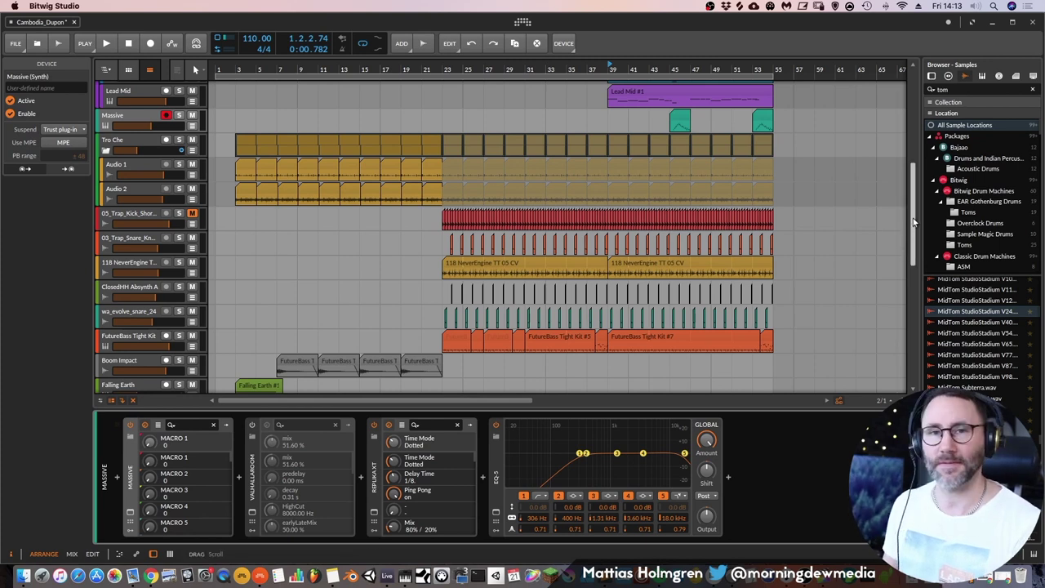
{"action": "left_click_drag", "start_coordinate": [912, 219], "coordinate": [913, 122]}
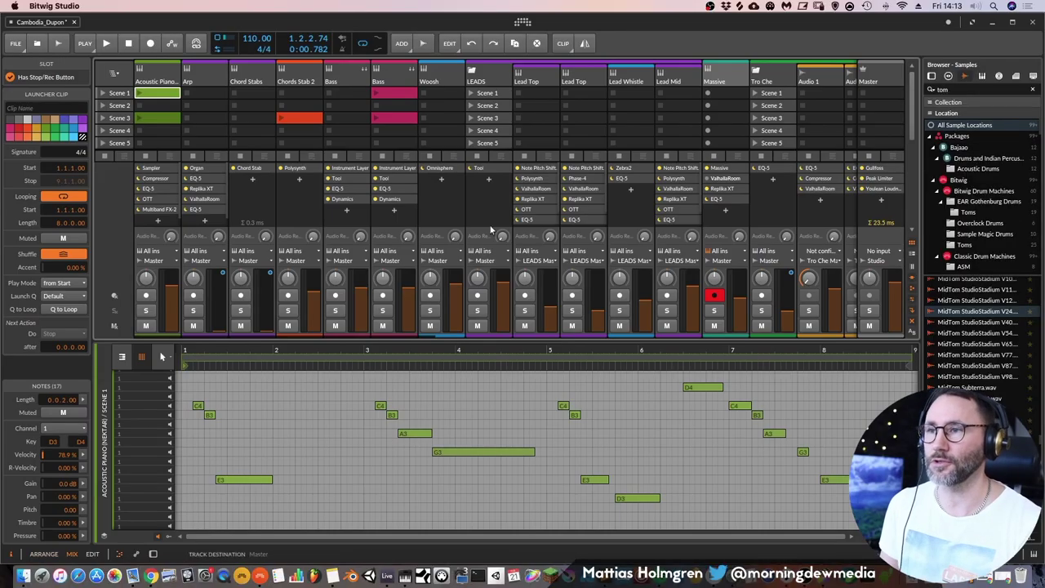
Launch Scene 1 and set the Chords Stab 2 track volume to -4.6 dB
{"action": "left_click", "coordinate": [119, 92]}
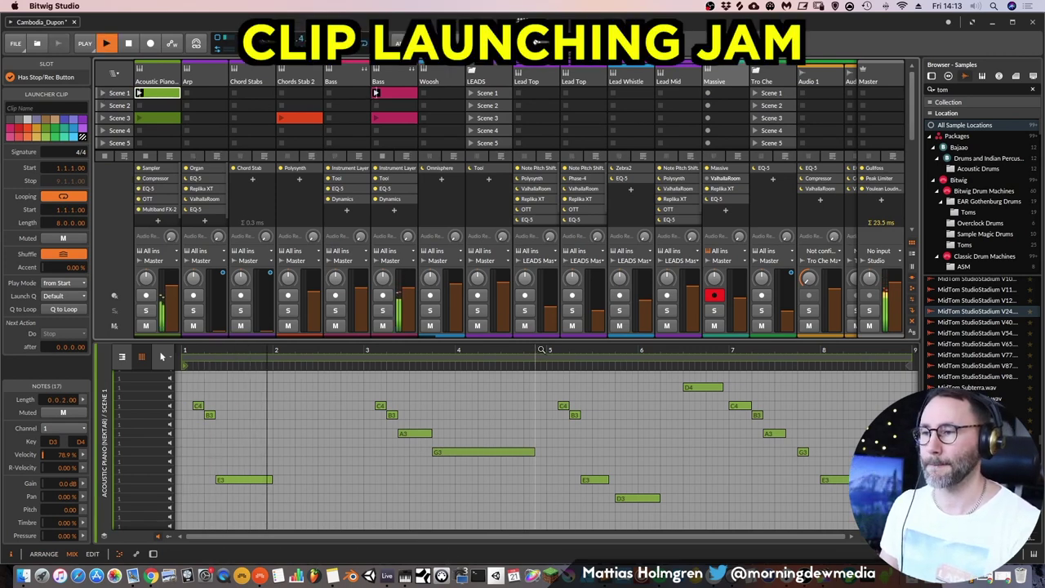
{"action": "left_click_drag", "start_coordinate": [541, 349], "coordinate": [367, 220]}
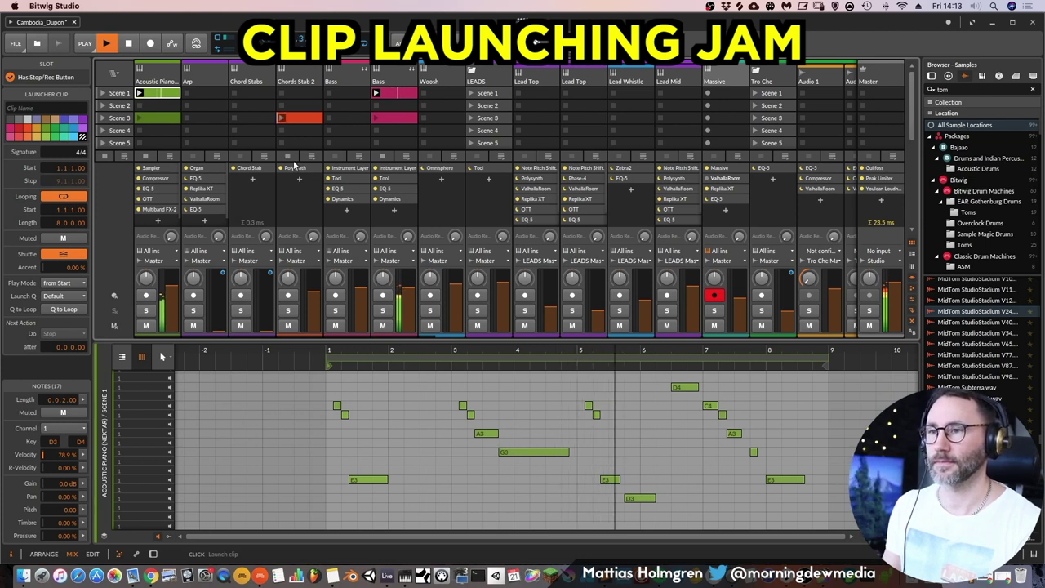
{"action": "left_click_drag", "start_coordinate": [315, 294], "coordinate": [316, 282]}
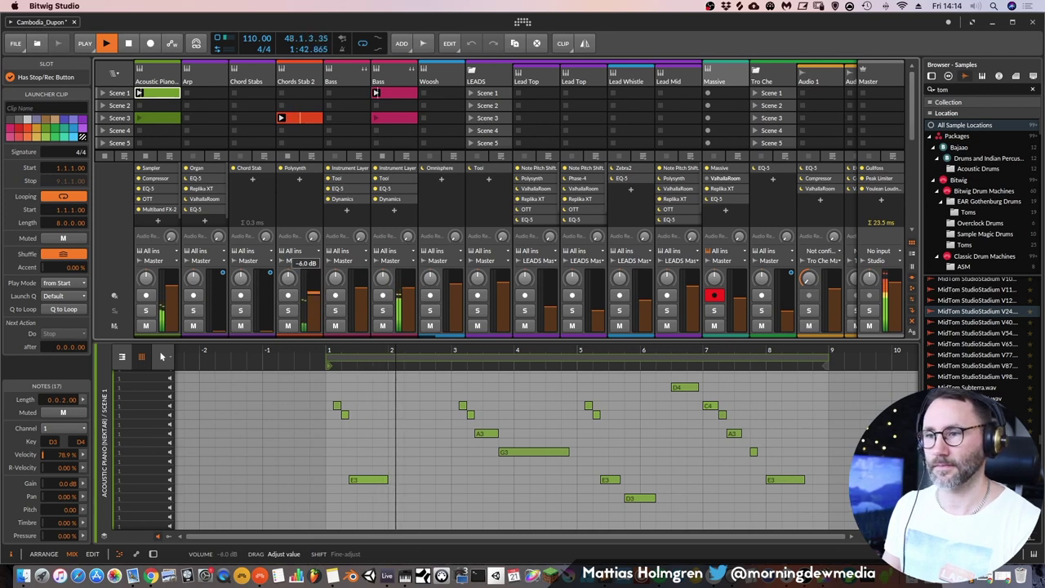
{"action": "left_click_drag", "start_coordinate": [314, 273], "coordinate": [353, 167]}
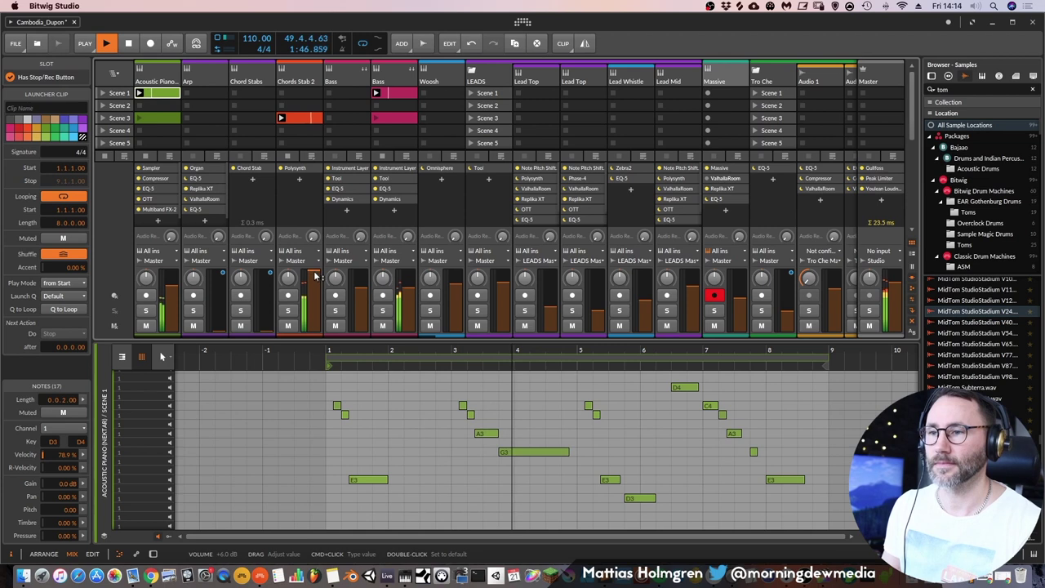
{"action": "left_click_drag", "start_coordinate": [314, 275], "coordinate": [314, 285]}
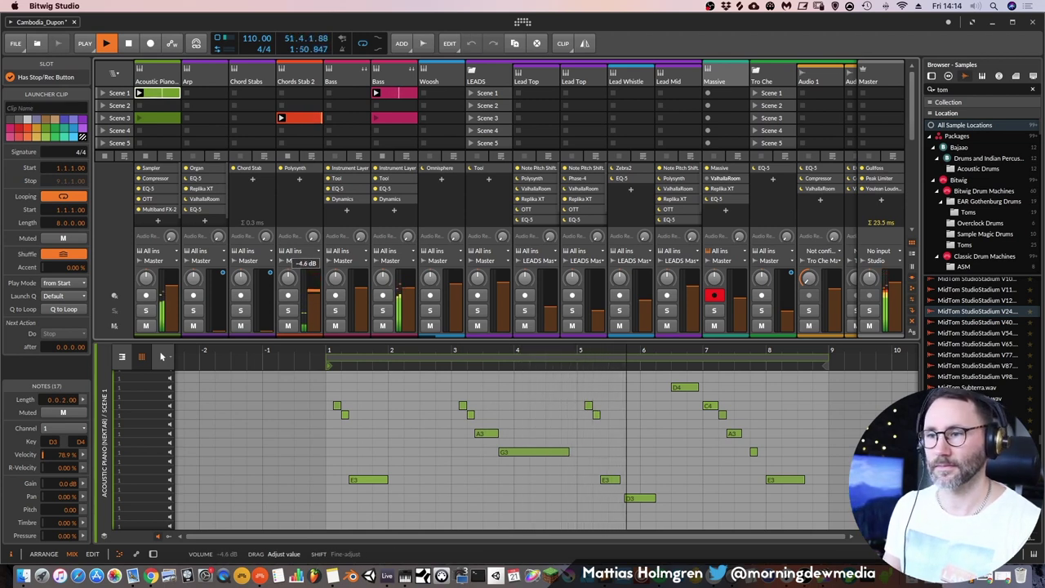
Insert a ColourCopy delay after the Polysynth in the Chords Stab 2 chain
{"action": "double_click", "coordinate": [279, 206]}
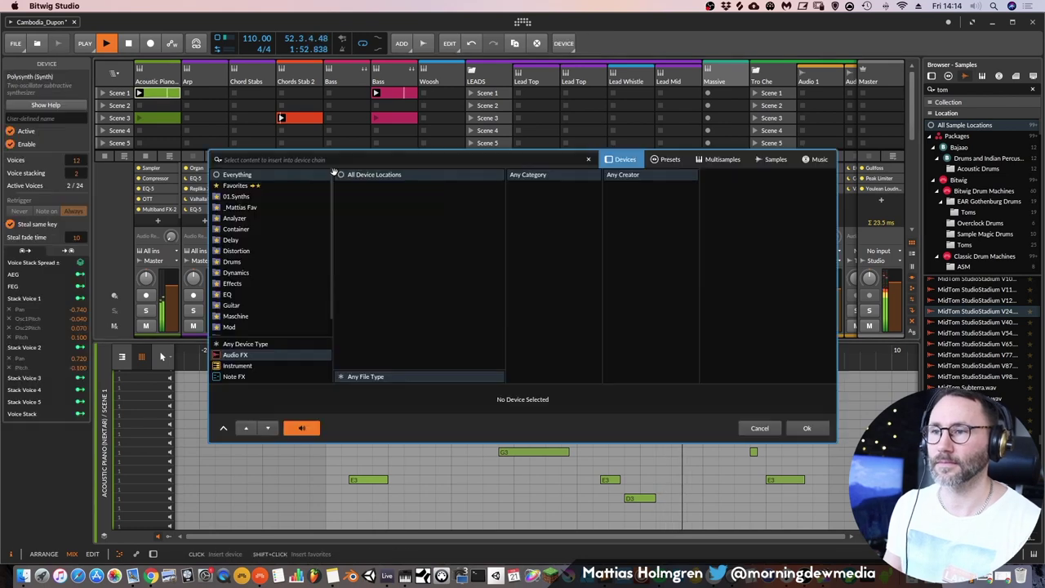
{"action": "left_click", "coordinate": [235, 239]}
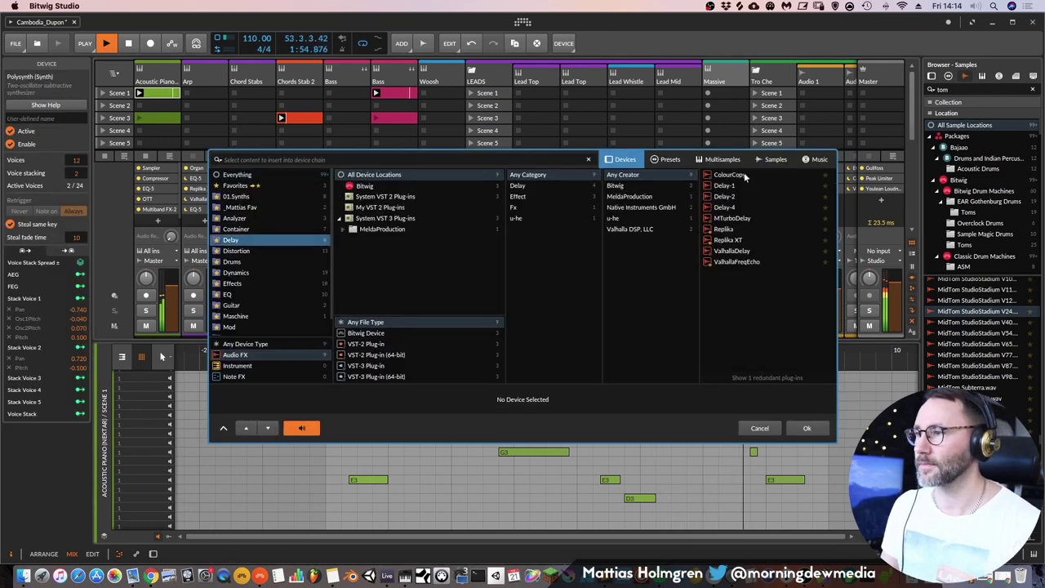
{"action": "double_click", "coordinate": [767, 175]}
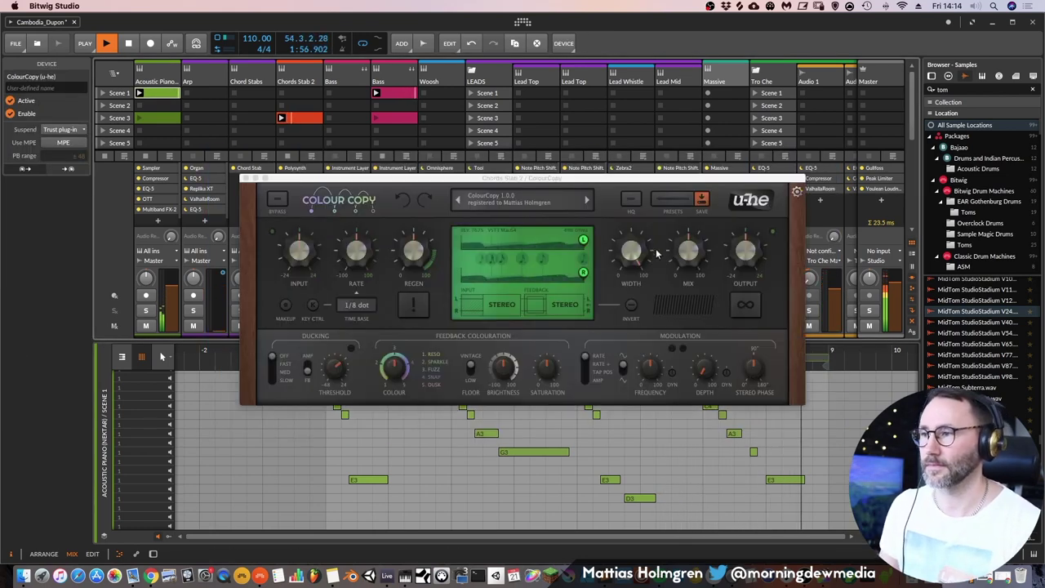
Shorten the ColourCopy delay taps, cutting the delay time from 65 to 49, and close its editor
{"action": "left_click_drag", "start_coordinate": [584, 273], "coordinate": [541, 275]}
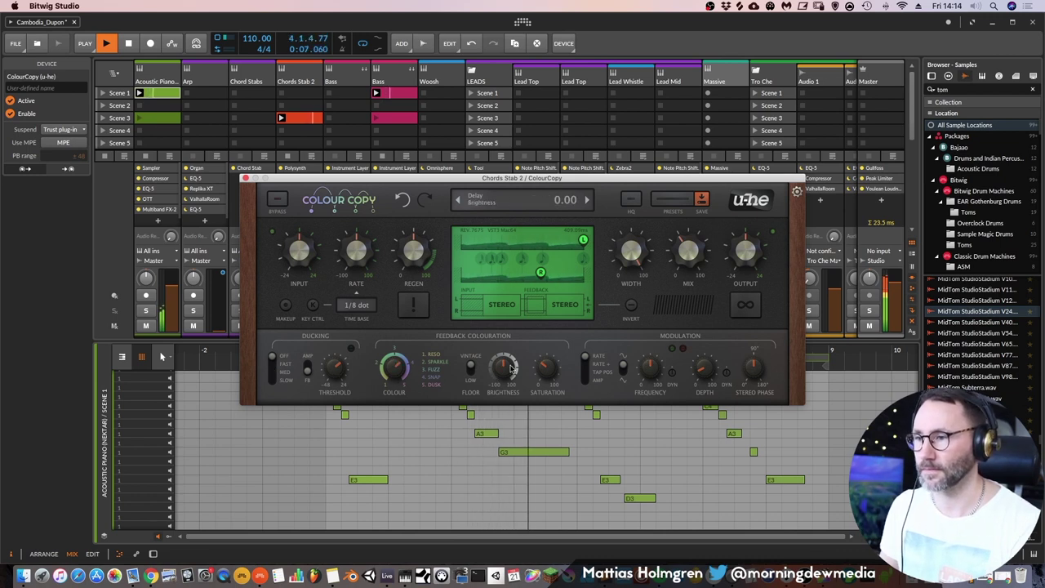
{"action": "left_click_drag", "start_coordinate": [540, 269], "coordinate": [521, 276]}
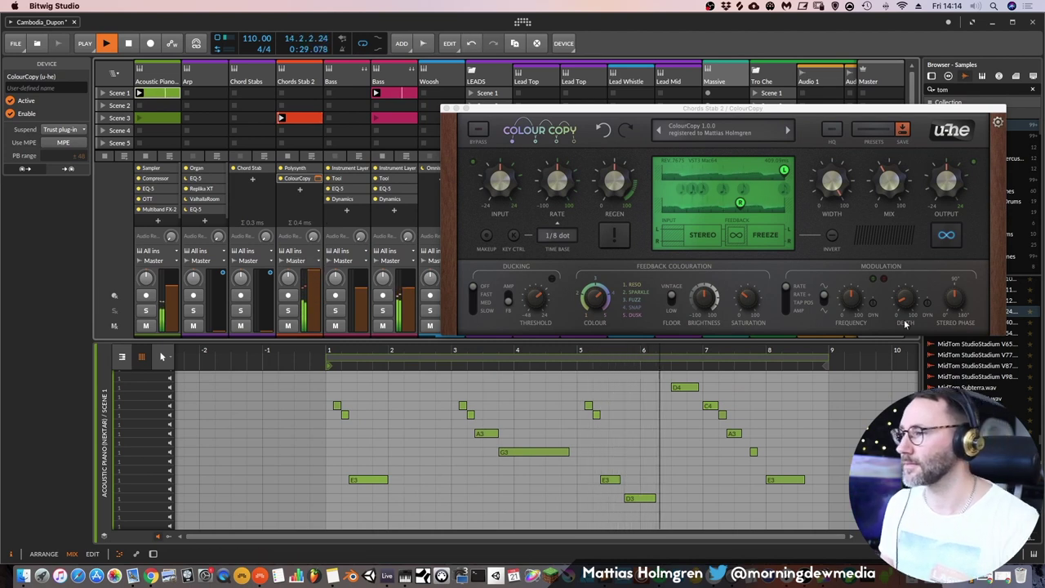
{"action": "mouse_move", "coordinate": [893, 190]}
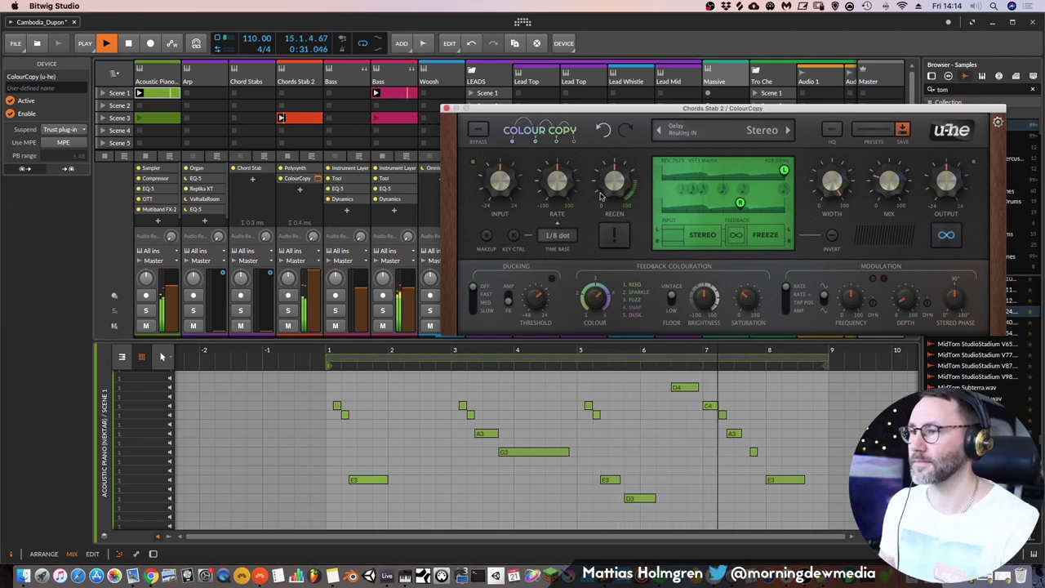
{"action": "left_click", "coordinate": [446, 109]}
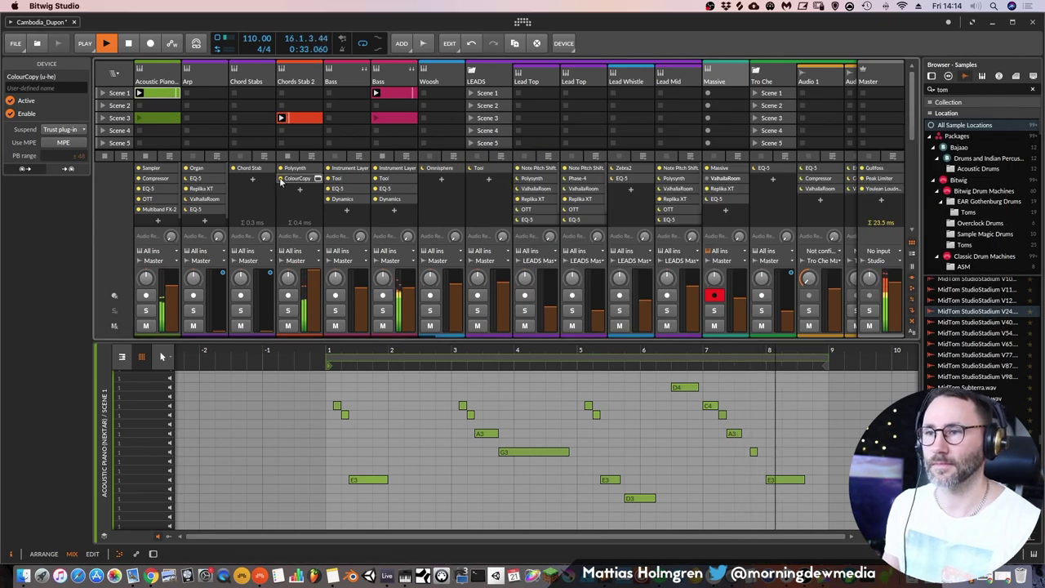